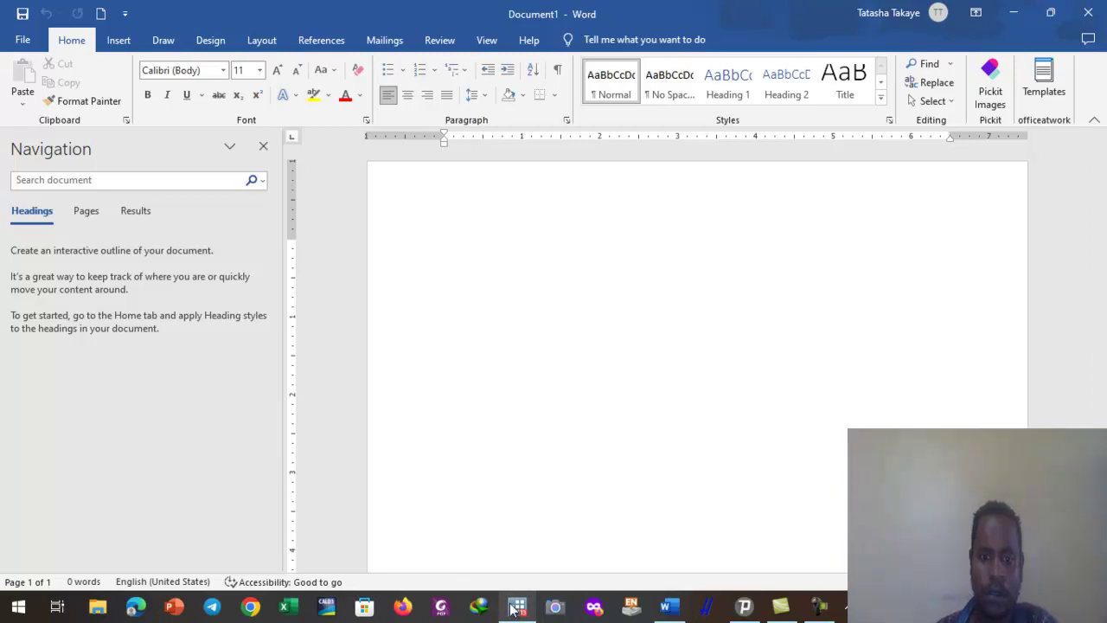
# Switch to Stata and start importing an Excel spreadsheet.
pyautogui.moveTo(516, 608)
pyautogui.click(514, 573)
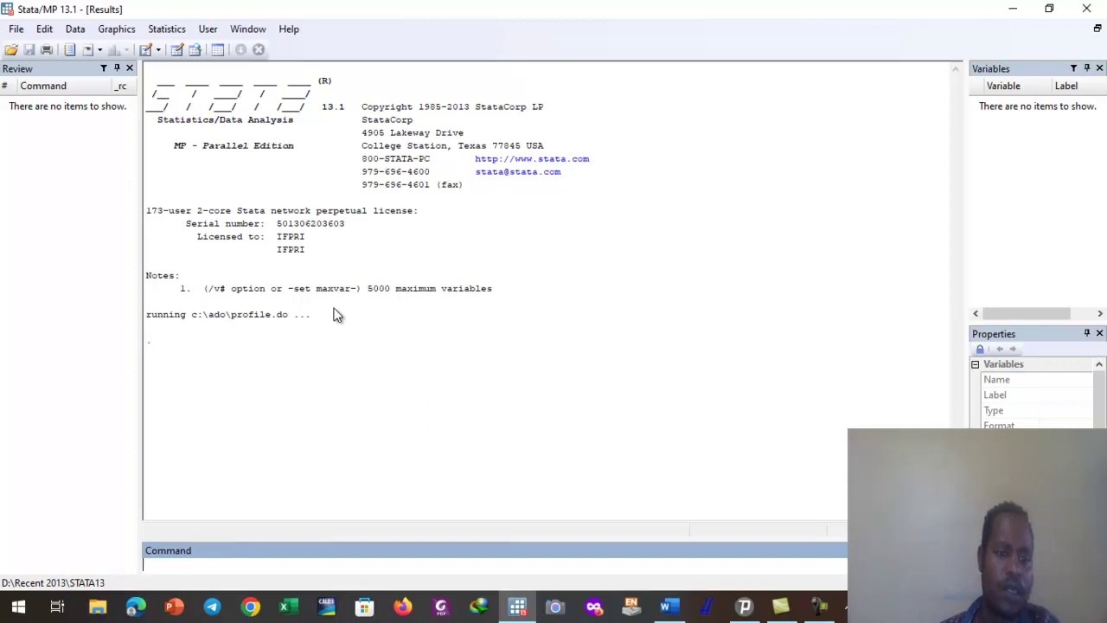
pyautogui.click(17, 31)
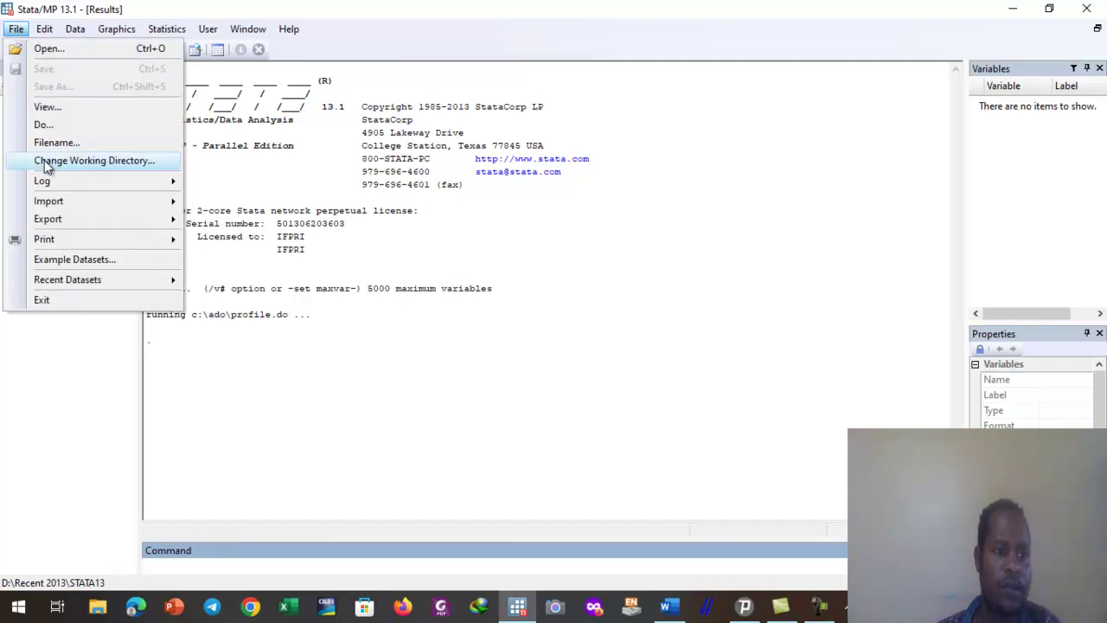
pyautogui.moveTo(48, 201)
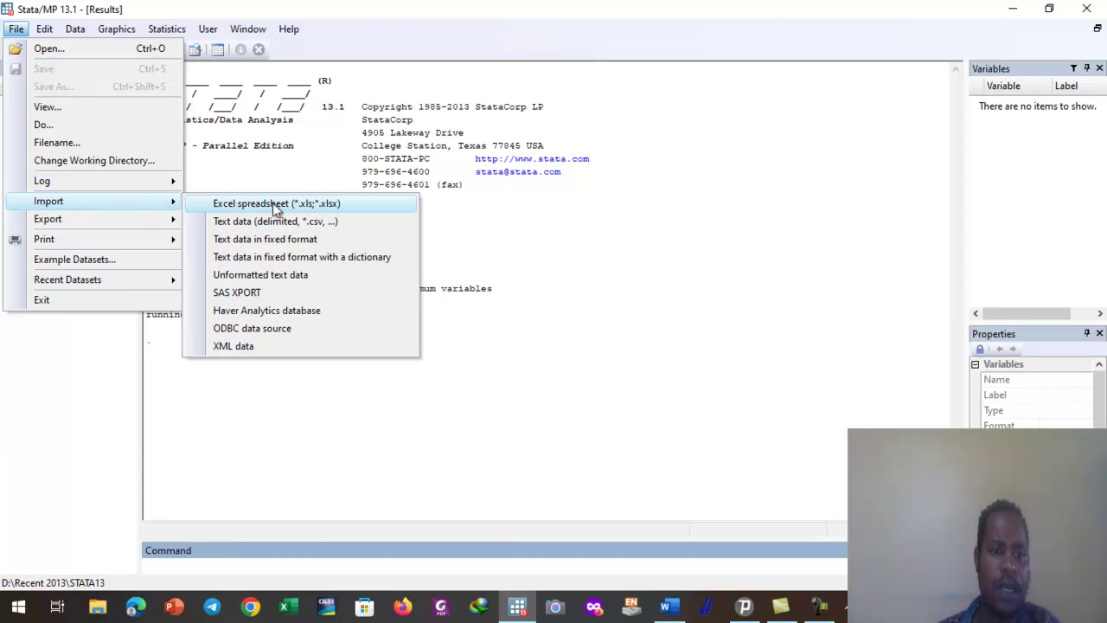
pyautogui.click(363, 203)
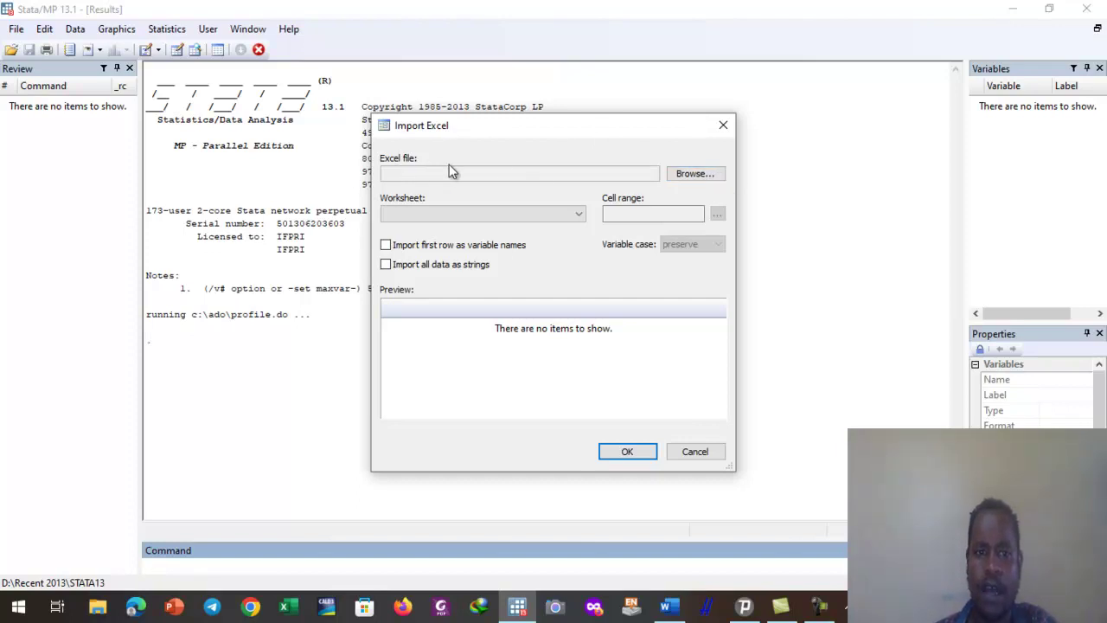
# Import the Sample data workbook from the Desktop, treating its first row as variable names.
pyautogui.click(712, 180)
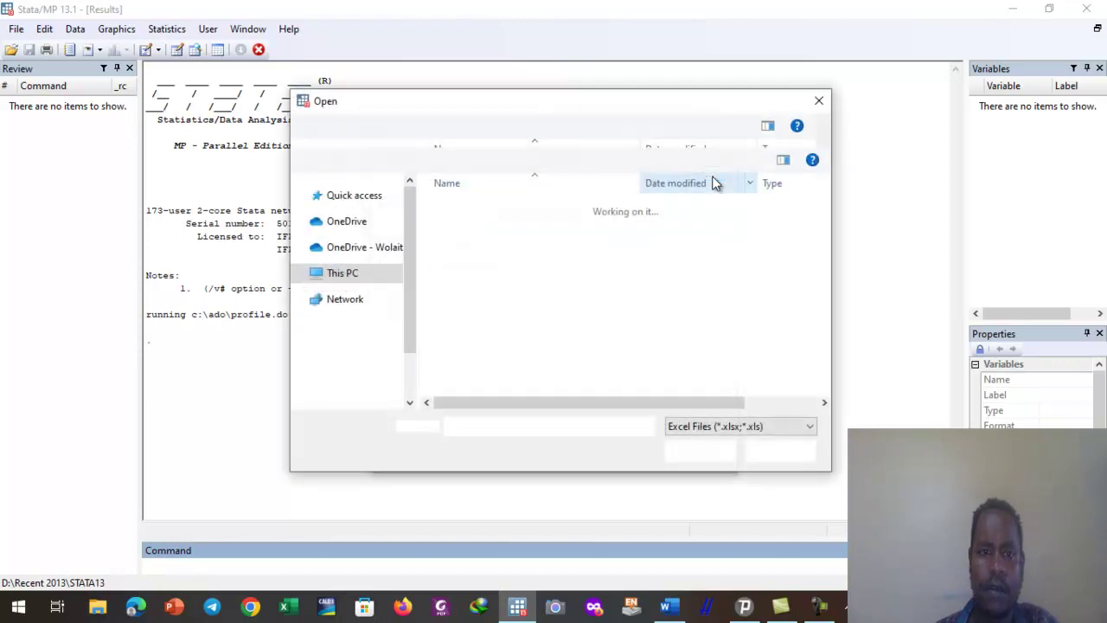
pyautogui.click(489, 312)
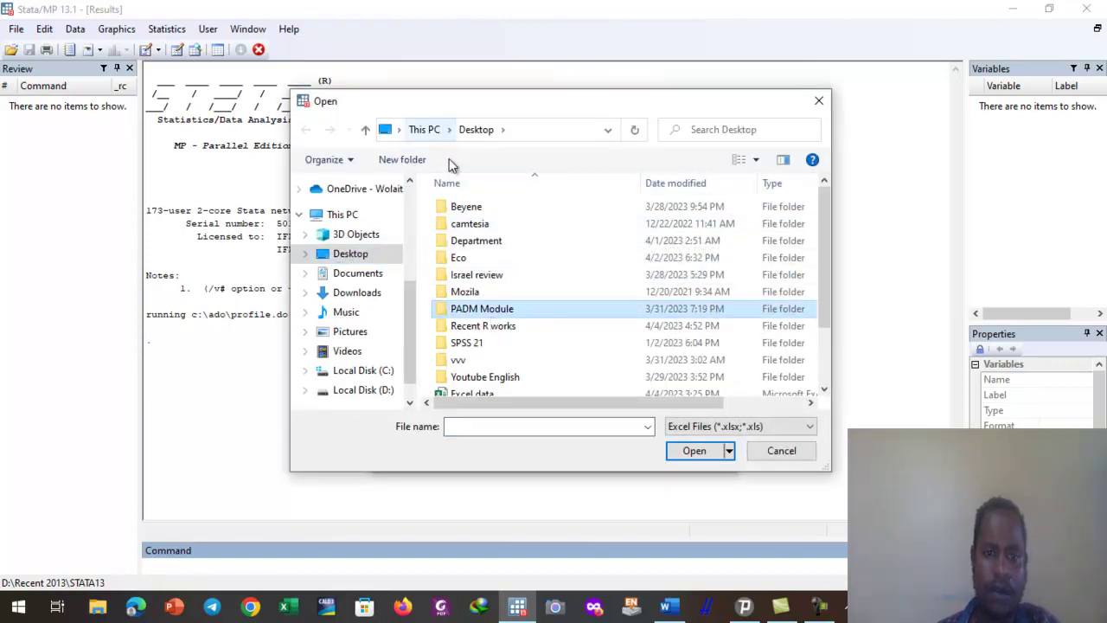
pyautogui.click(491, 327)
pyautogui.press('Down')
pyautogui.press('Down')
pyautogui.press('Down')
pyautogui.press('Down')
pyautogui.press('Down')
pyautogui.press('Down')
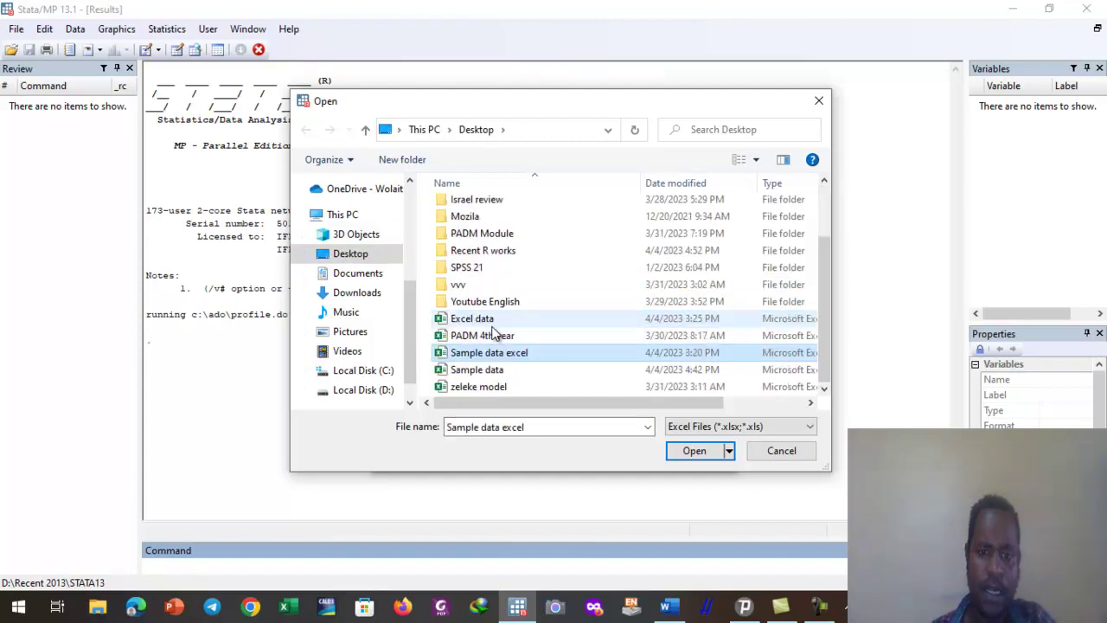
pyautogui.click(486, 372)
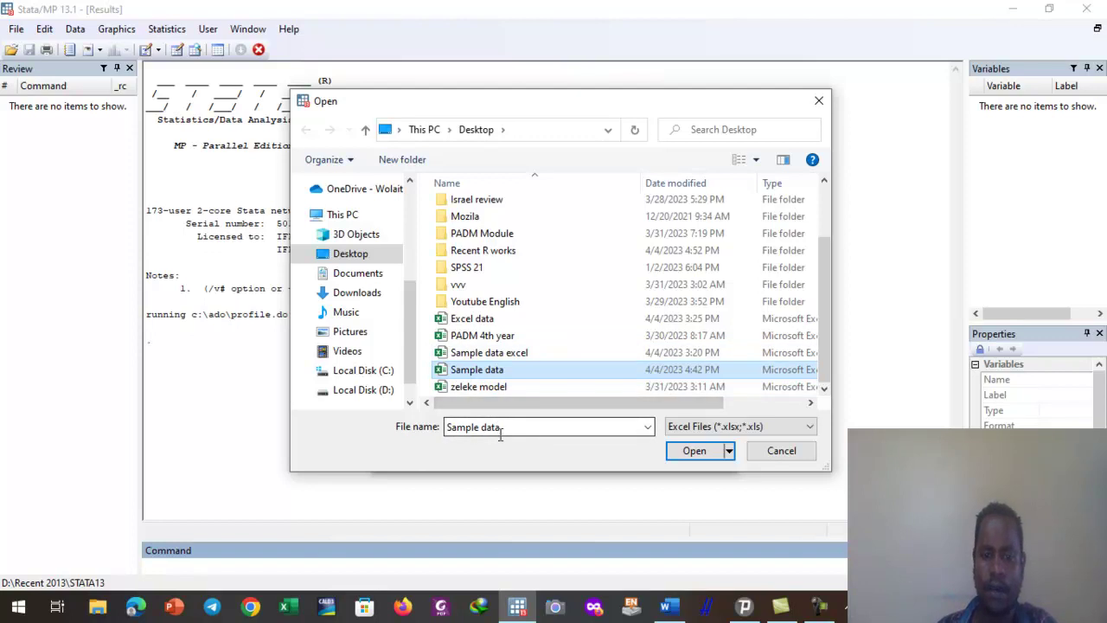
pyautogui.click(697, 453)
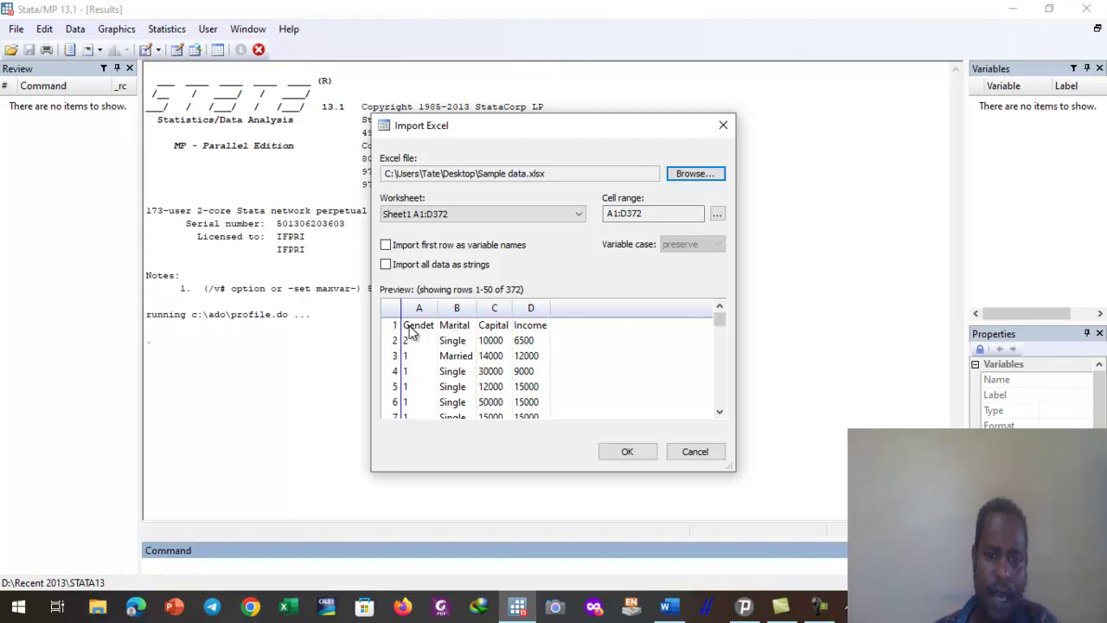
pyautogui.click(386, 245)
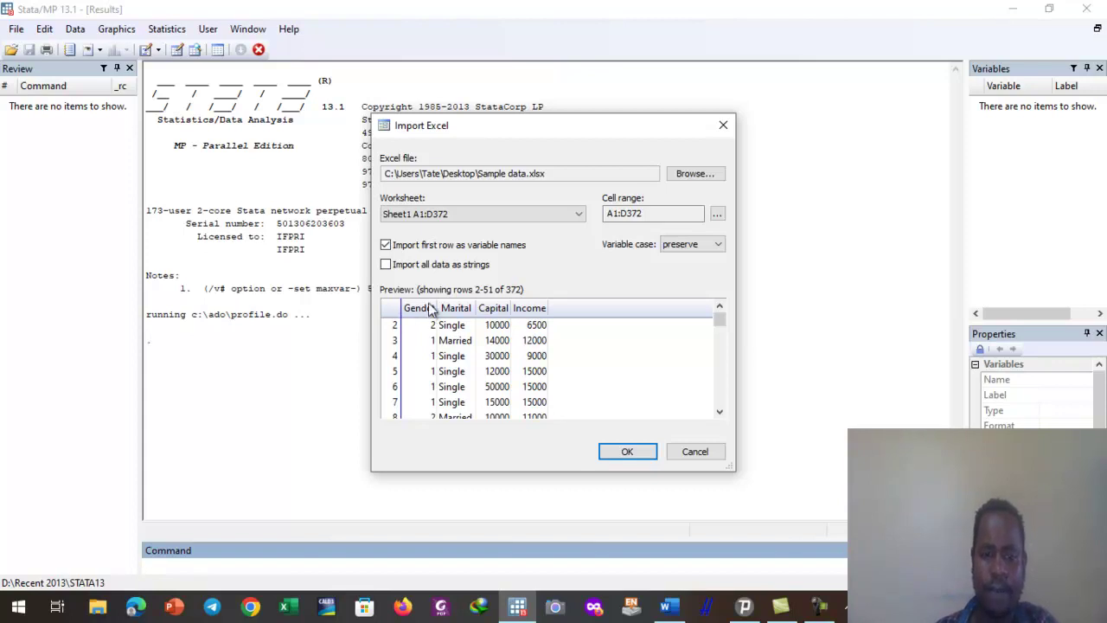
pyautogui.click(627, 454)
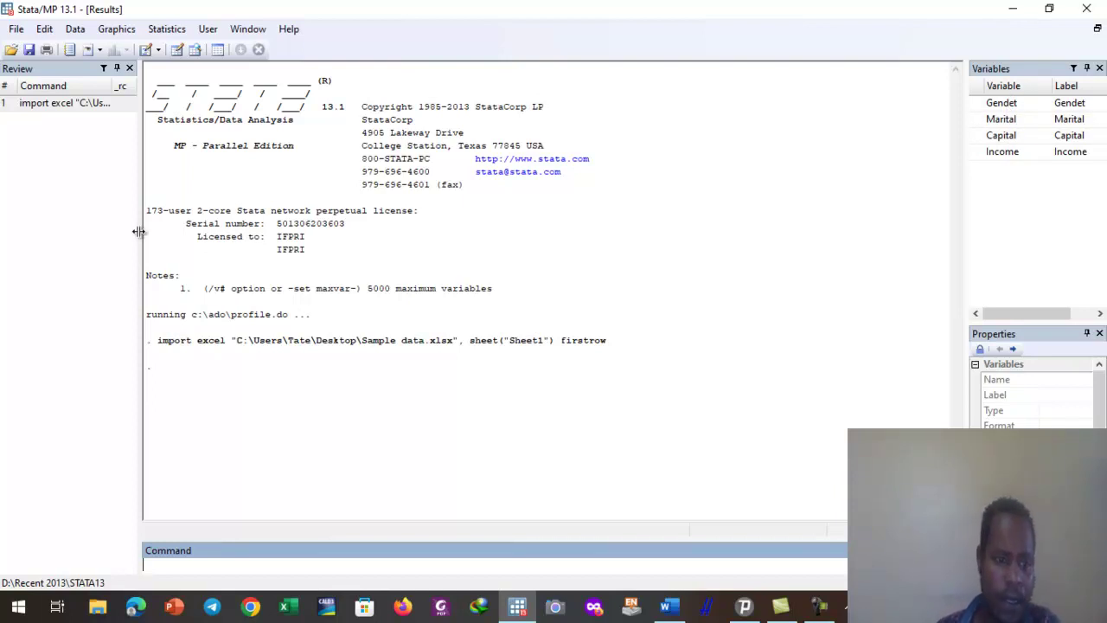
# Open the imported dataset in the editable Data Editor and examine the values of the Marital variable.
pyautogui.click(176, 52)
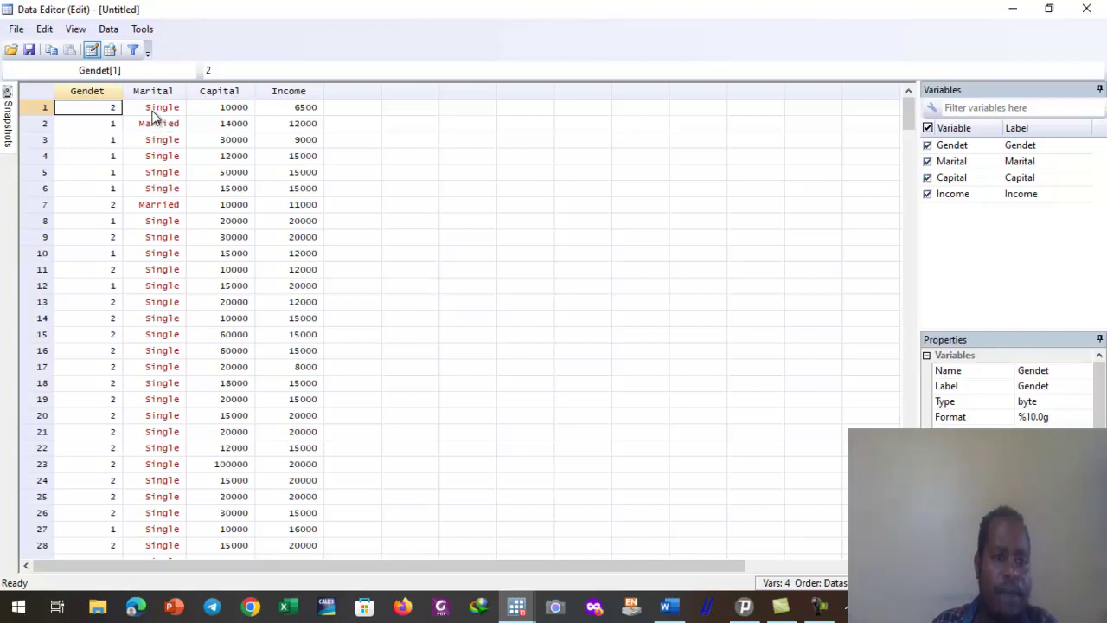
pyautogui.click(152, 112)
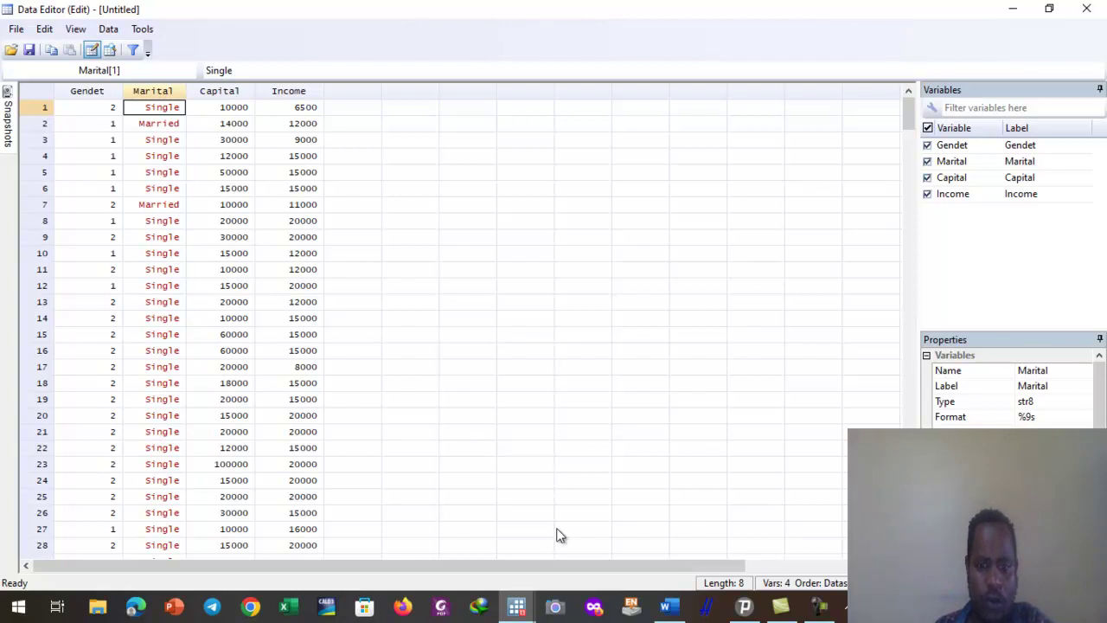
pyautogui.moveTo(516, 607)
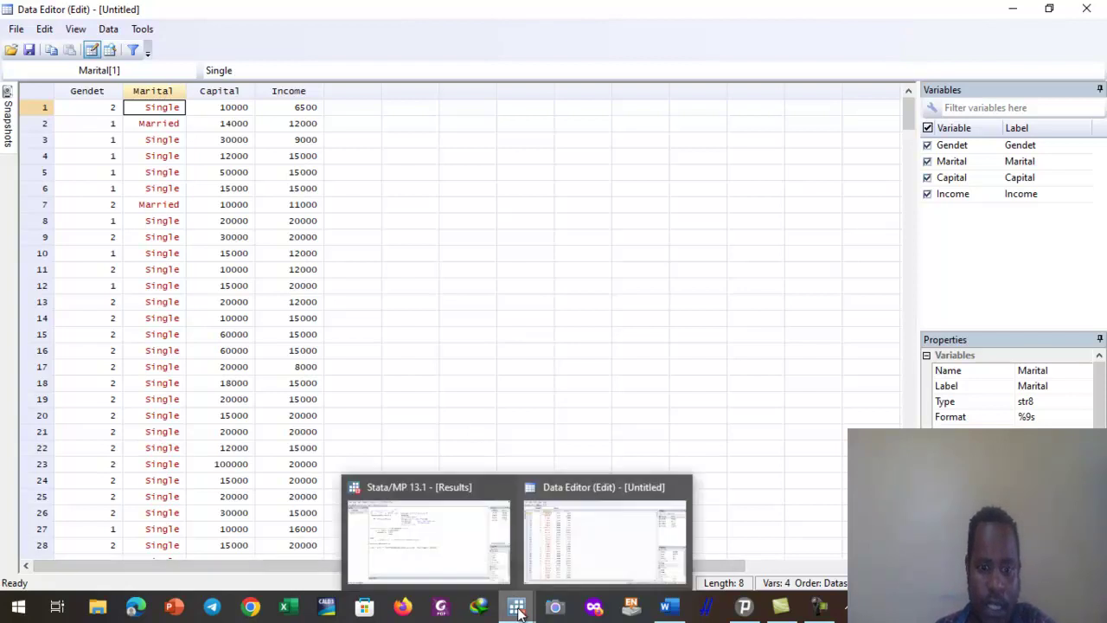
pyautogui.click(453, 564)
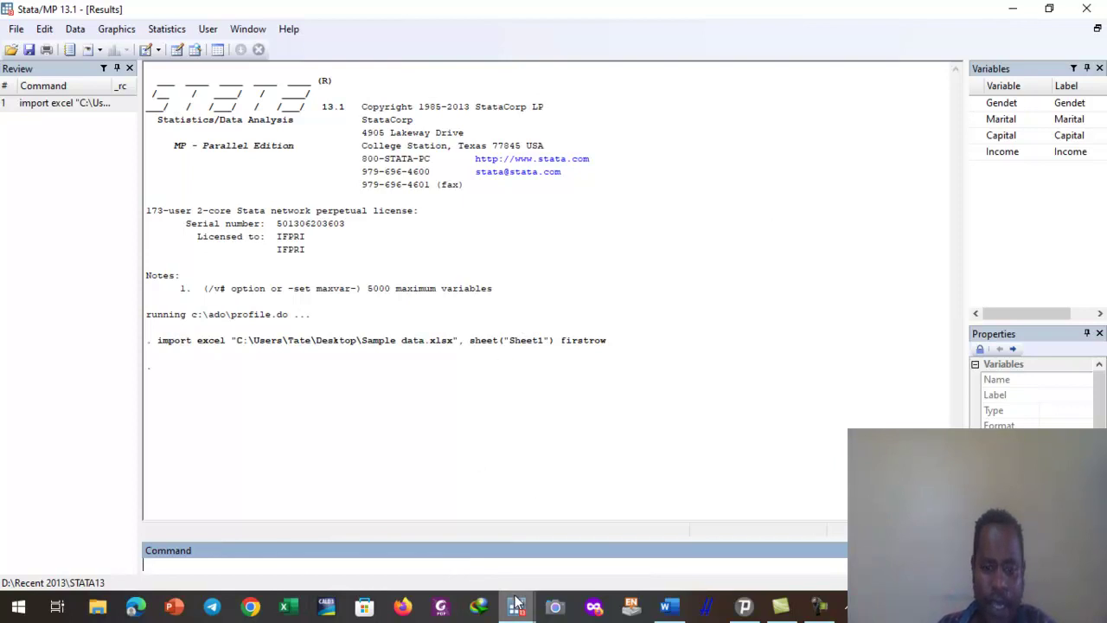
pyautogui.moveTo(516, 607)
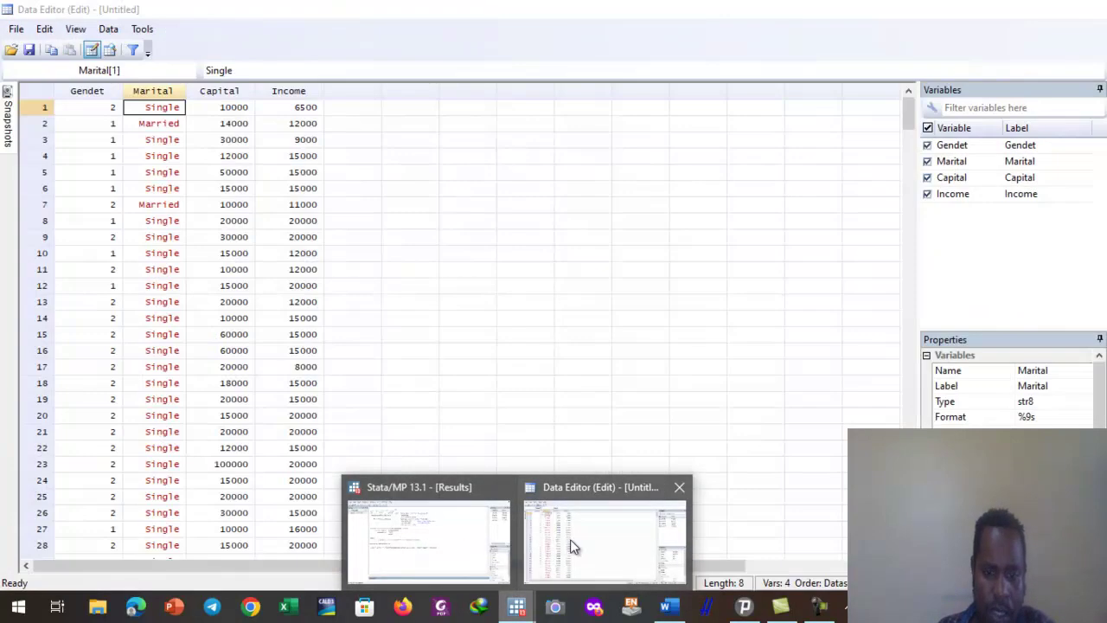
pyautogui.click(570, 539)
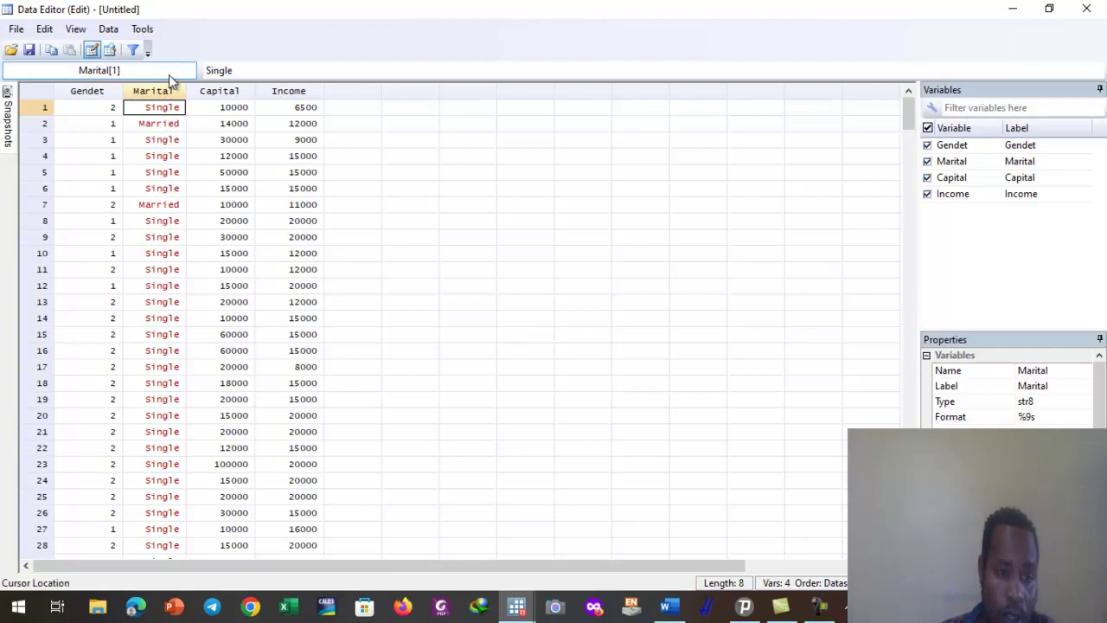
# Run encode on Marital from the main Stata window to generate Marital_n, and open the dataset in the Data Editor.
pyautogui.moveTo(512, 609)
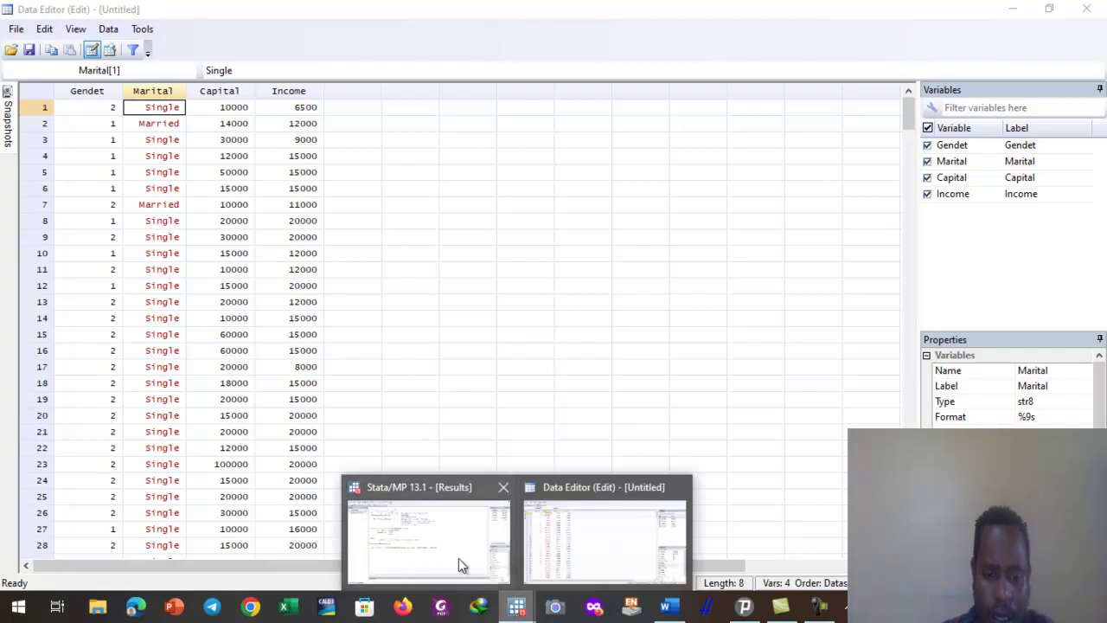
pyautogui.click(458, 557)
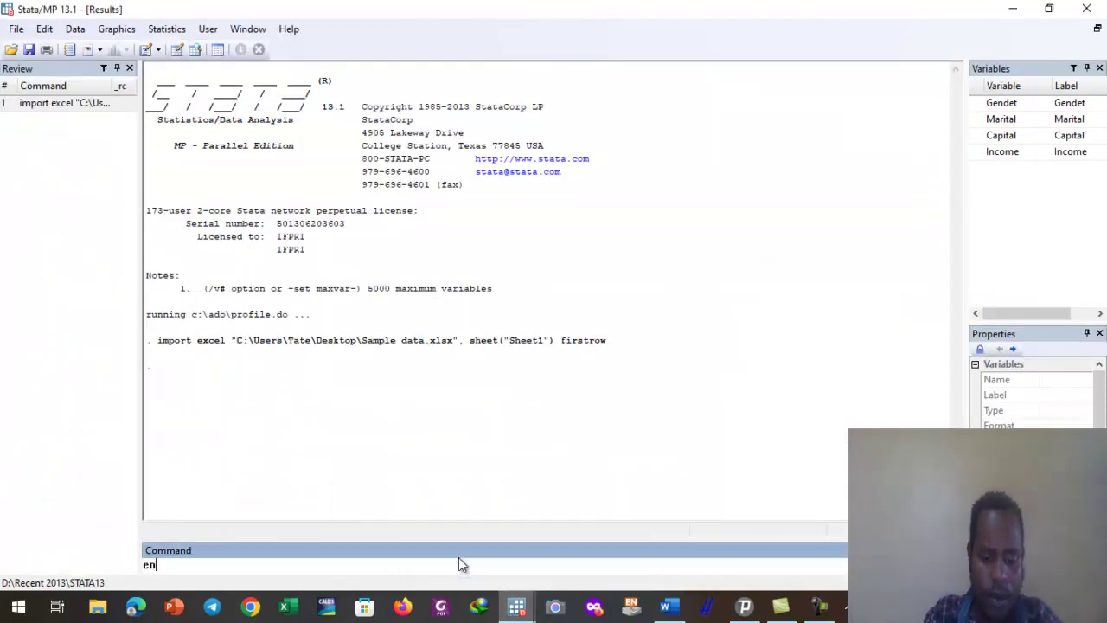
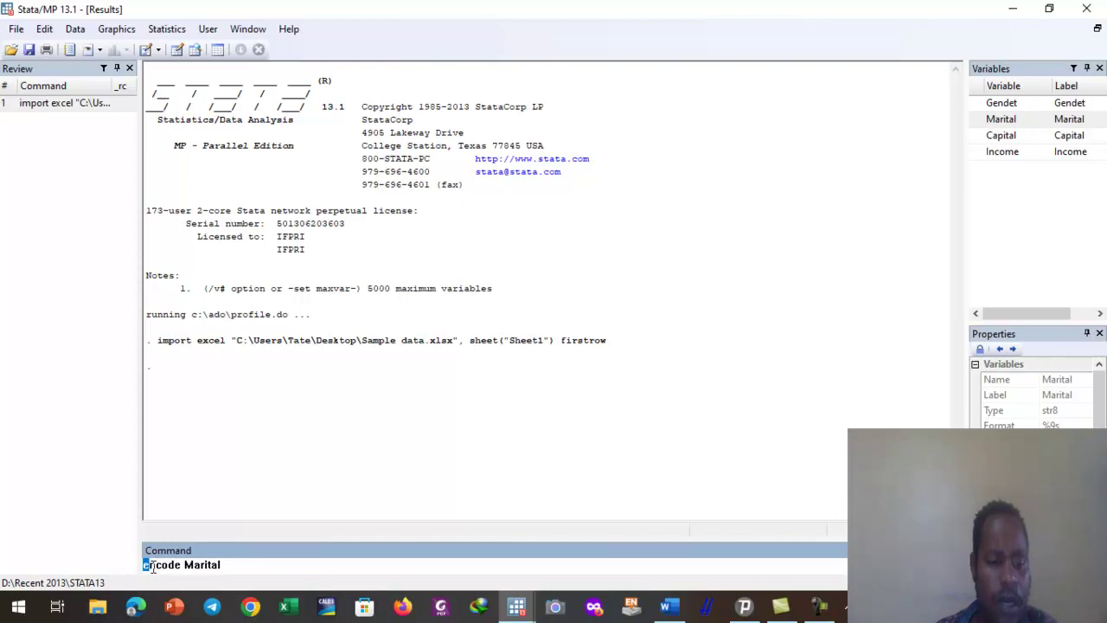
pyautogui.click(151, 567)
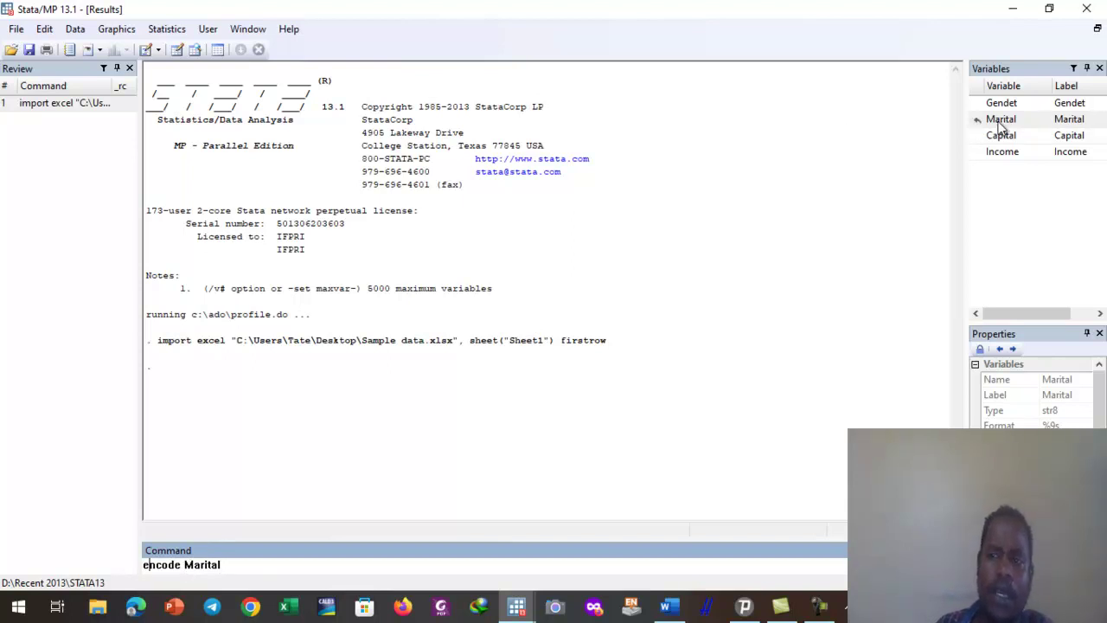
pyautogui.click(241, 565)
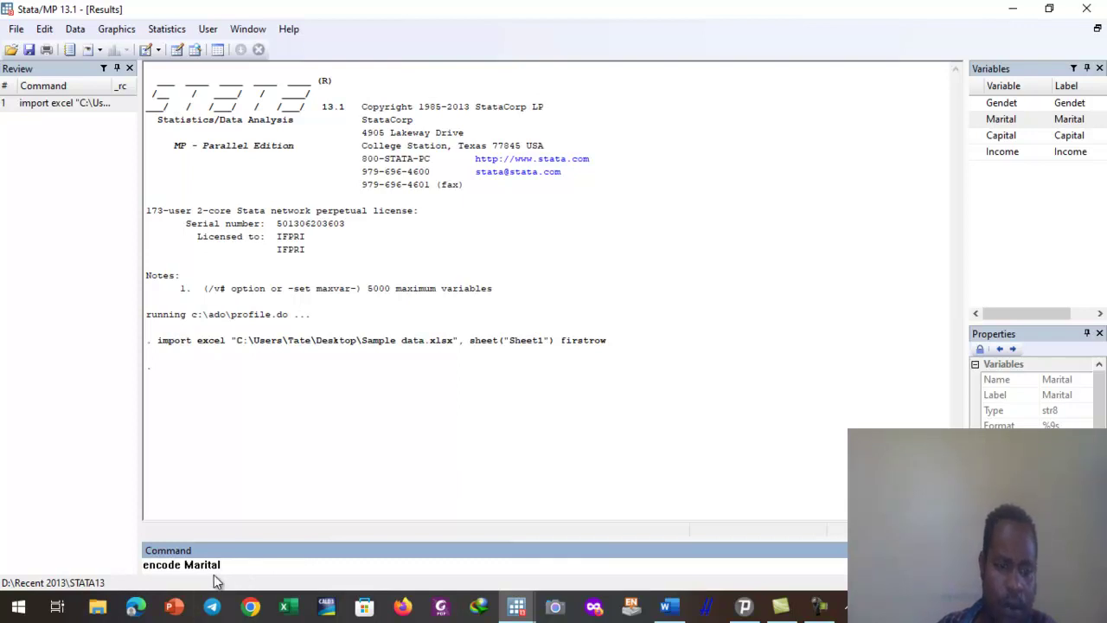
pyautogui.write(',')
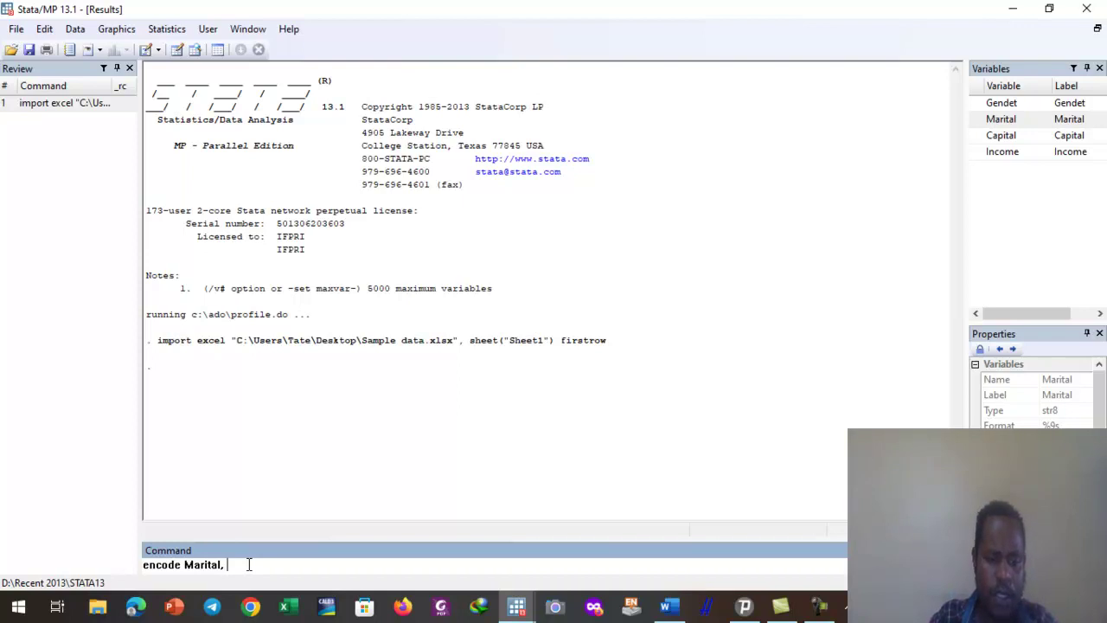
pyautogui.write(' g')
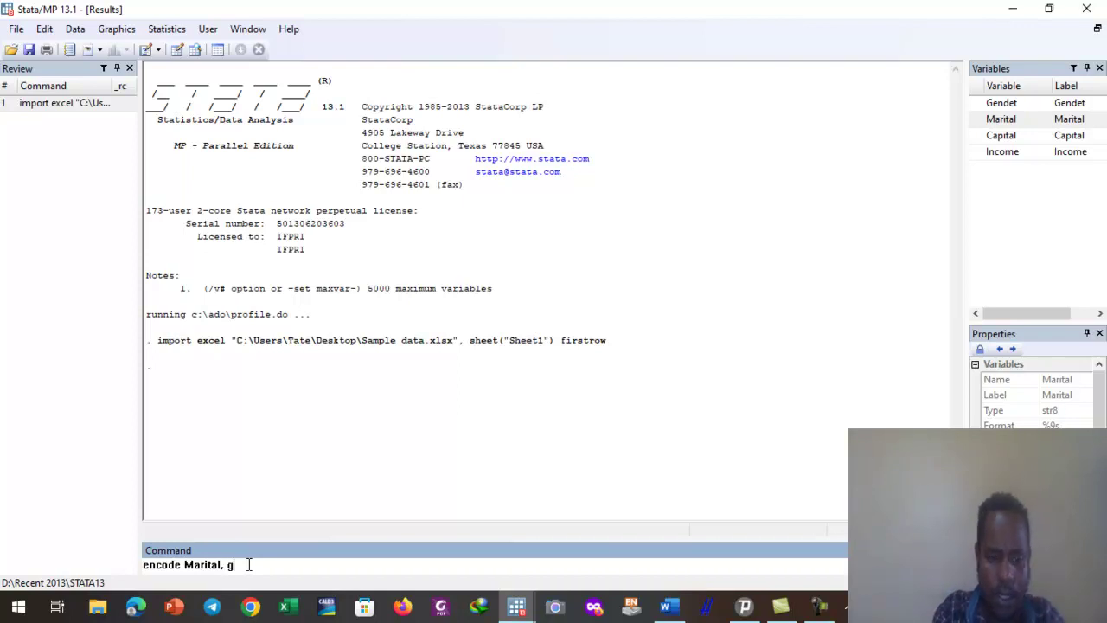
pyautogui.write('en')
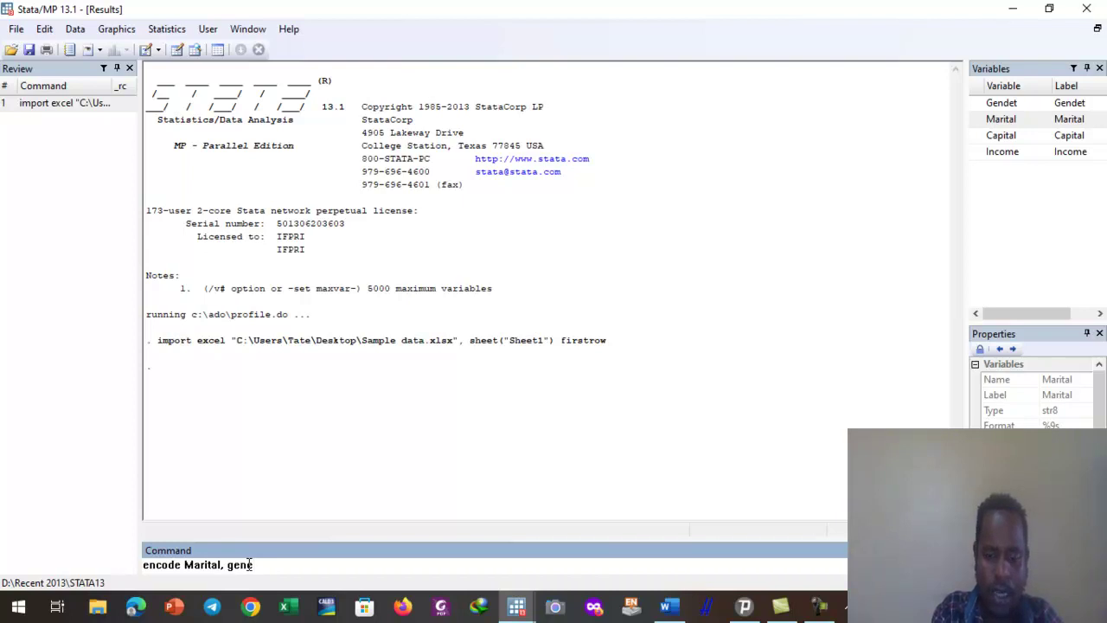
pyautogui.write('erate')
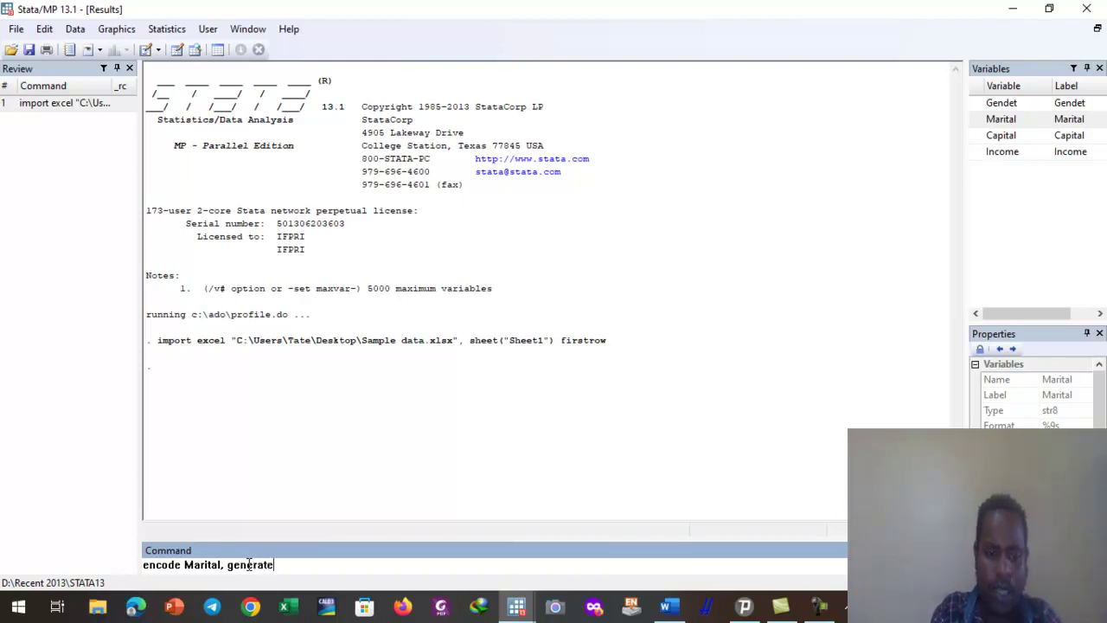
pyautogui.write('()')
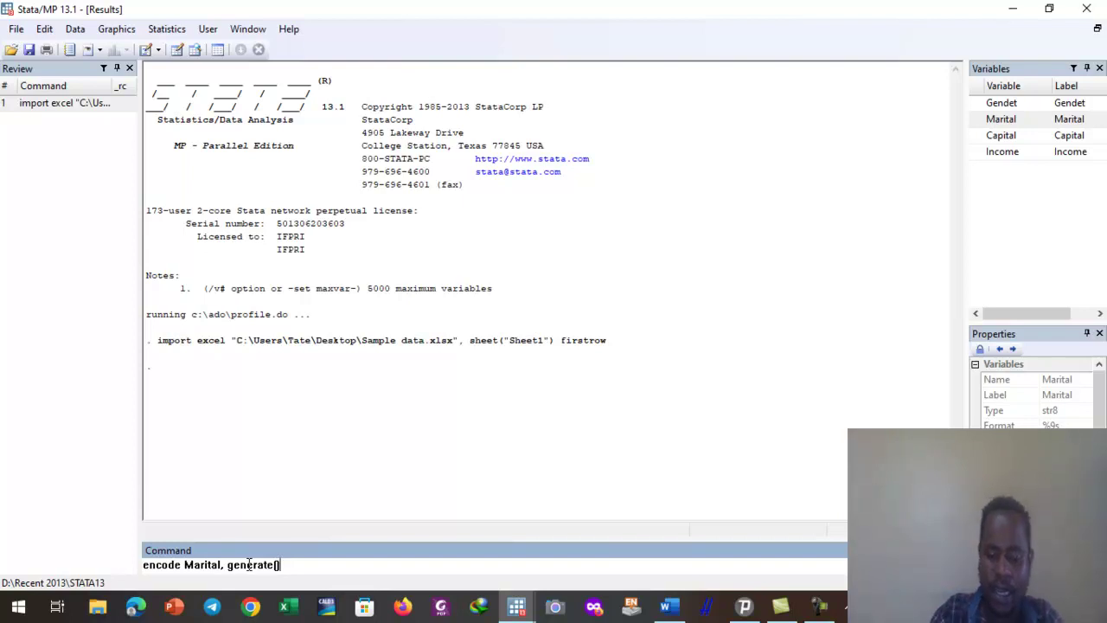
pyautogui.write('Mari')
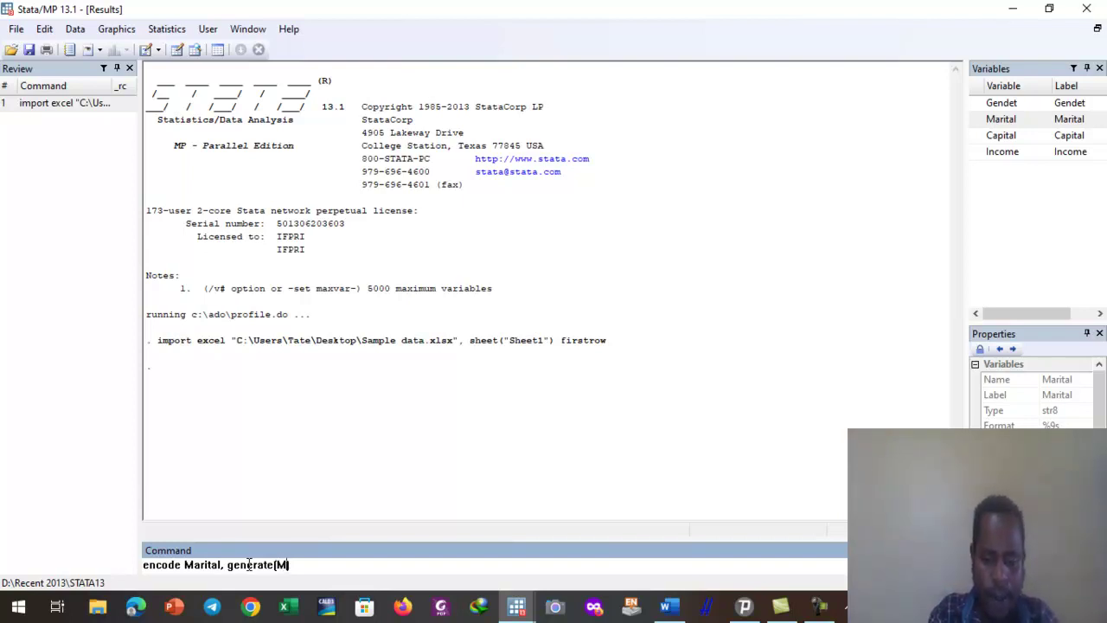
pyautogui.write('ta')
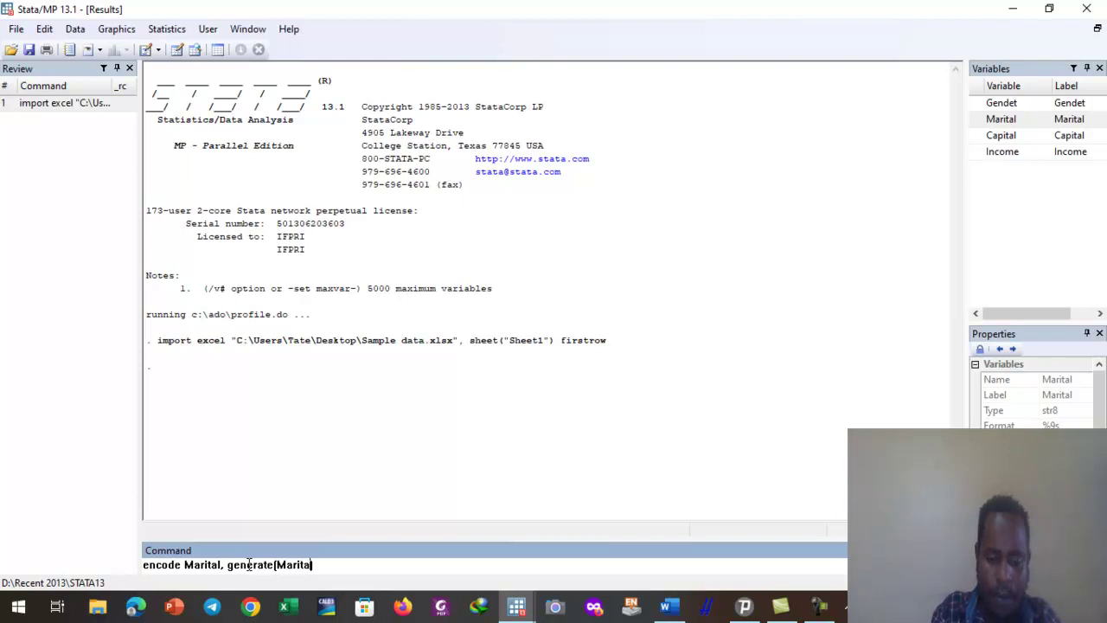
pyautogui.write('l_')
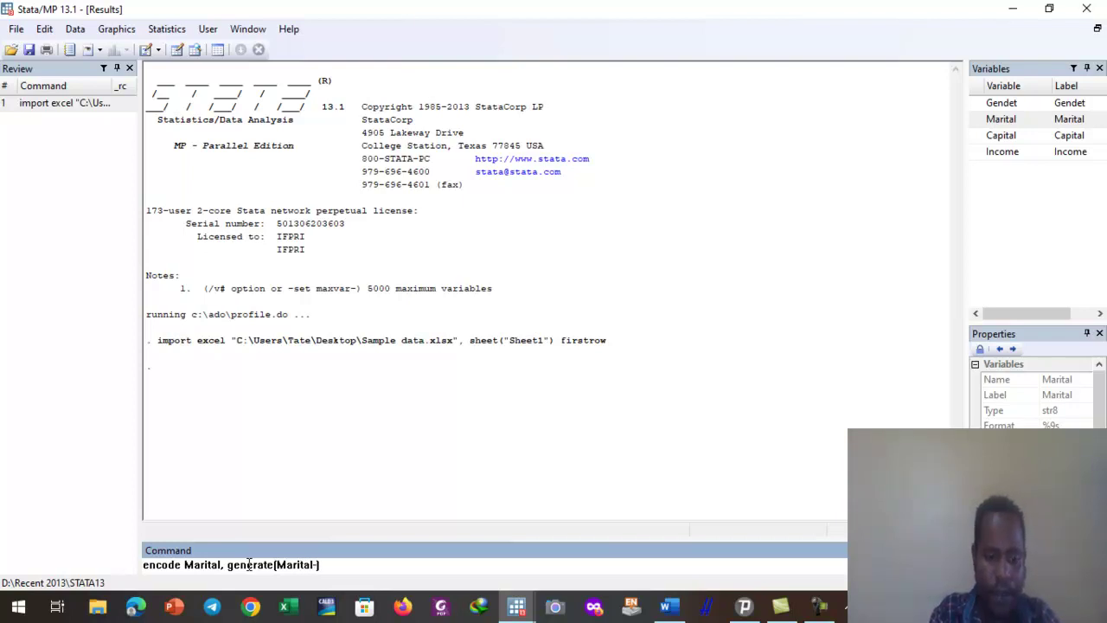
pyautogui.write(')')
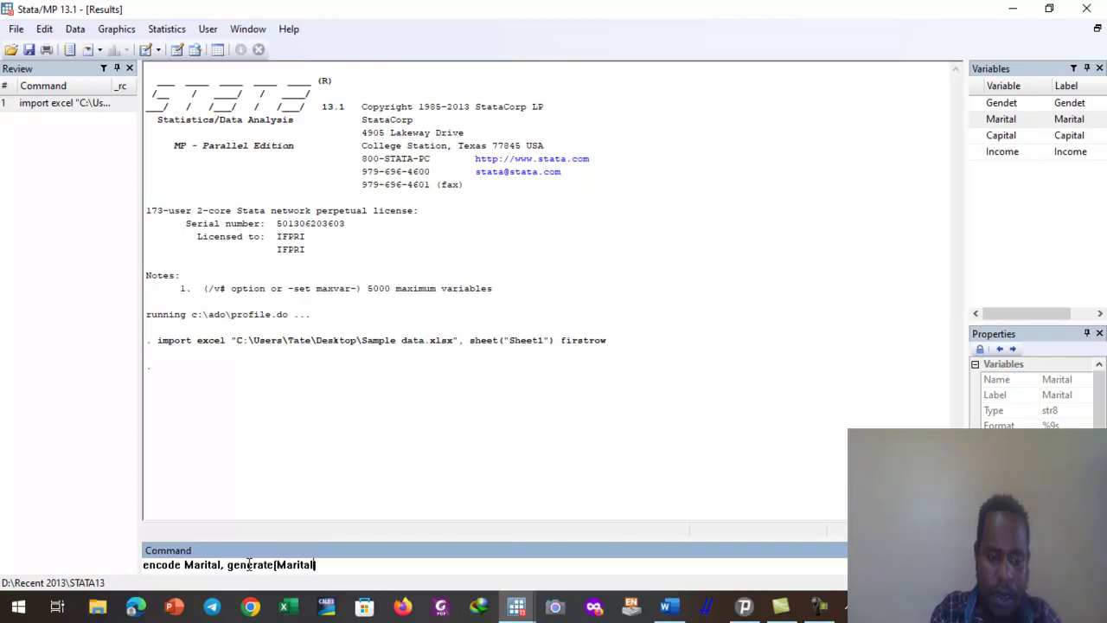
pyautogui.write('_1')
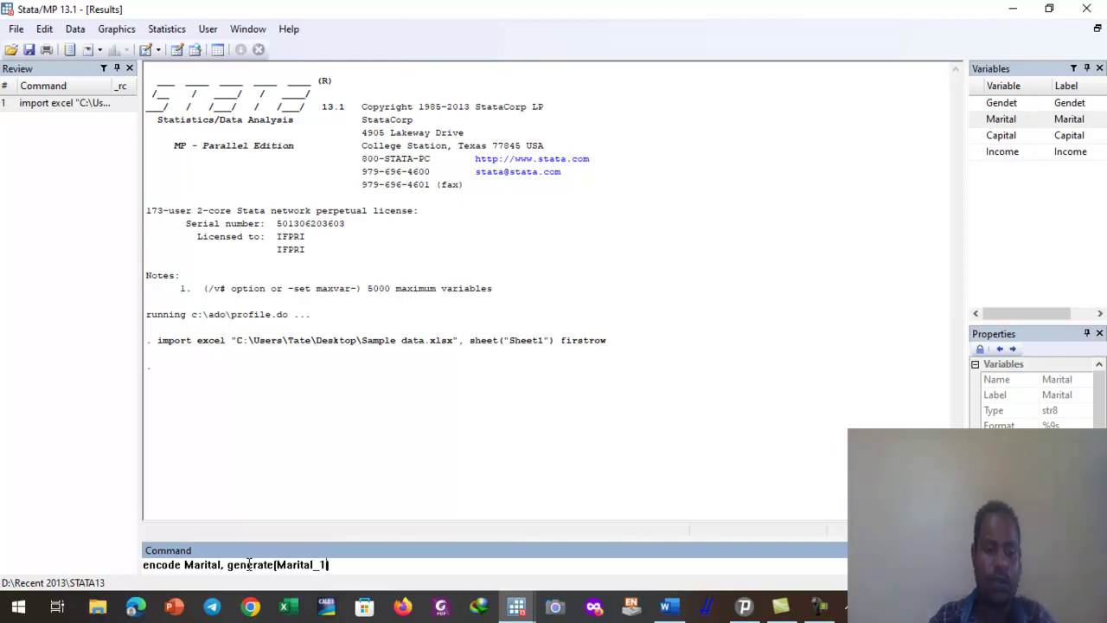
pyautogui.press('BackSpace')
pyautogui.write('n')
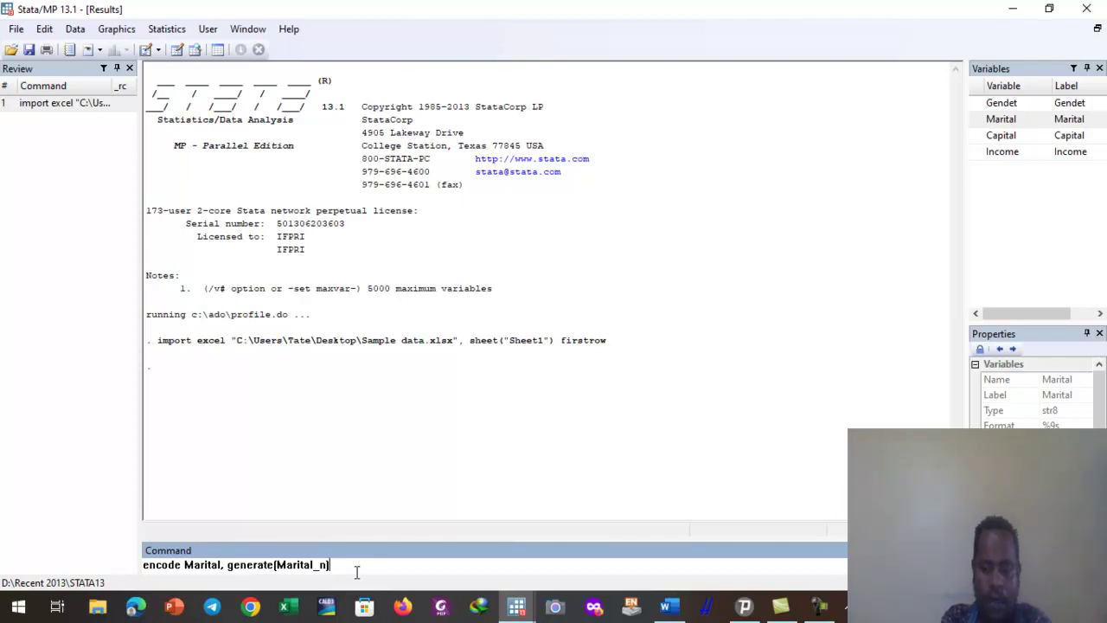
pyautogui.press('Return')
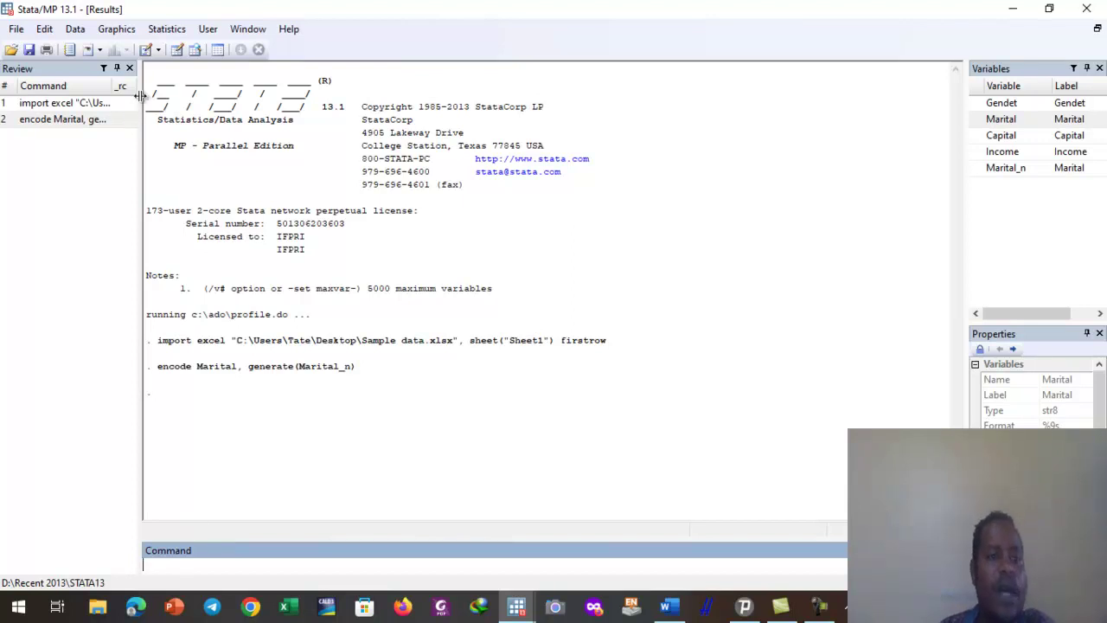
pyautogui.click(177, 52)
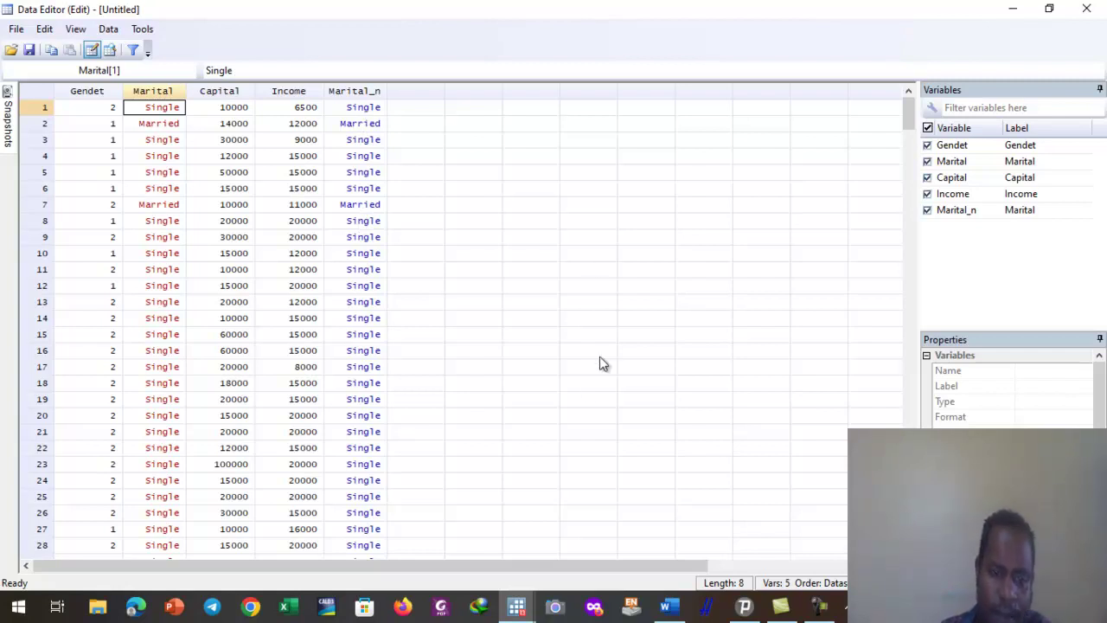
# Compare the encoded Marital_n values with the original Marital strings across the dataset's observations.
pyautogui.click(365, 111)
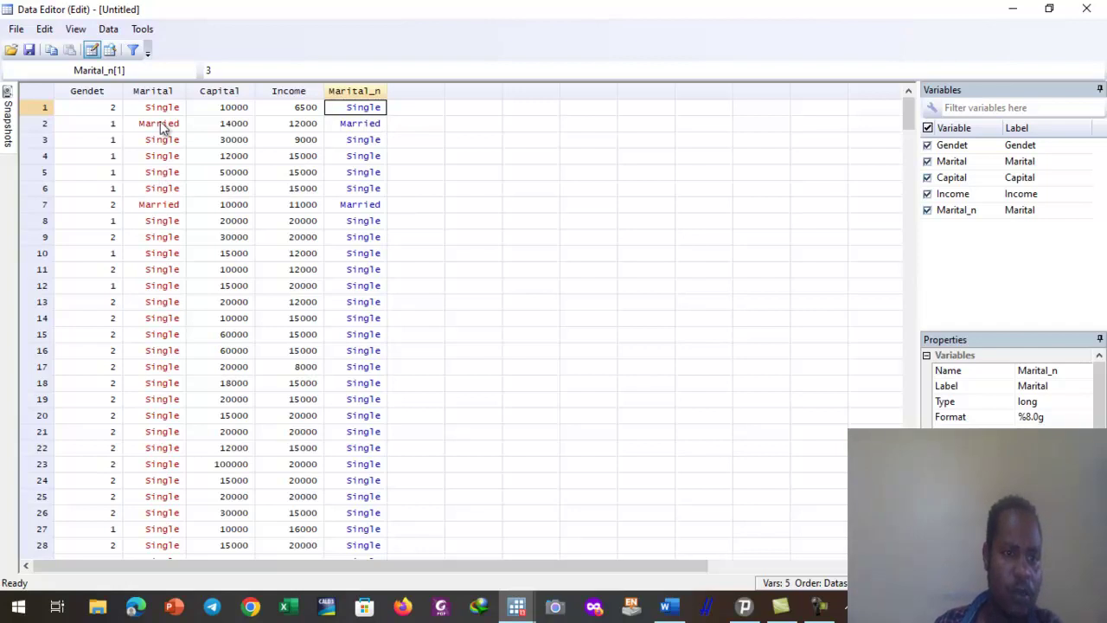
pyautogui.scroll(-16, 178, 384)
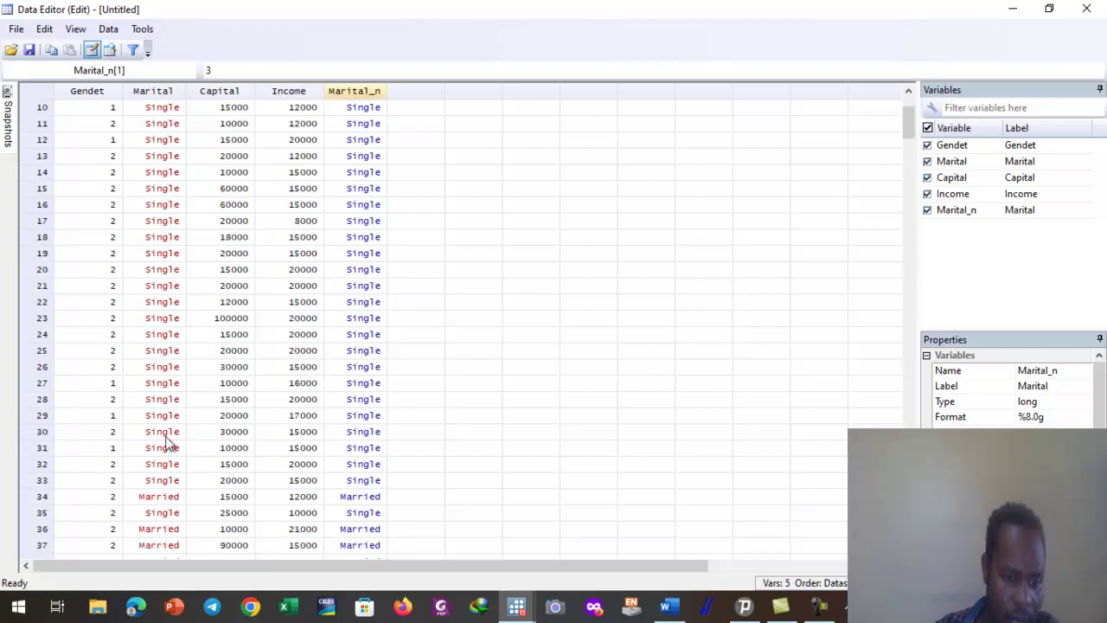
pyautogui.scroll(-20, 160, 465)
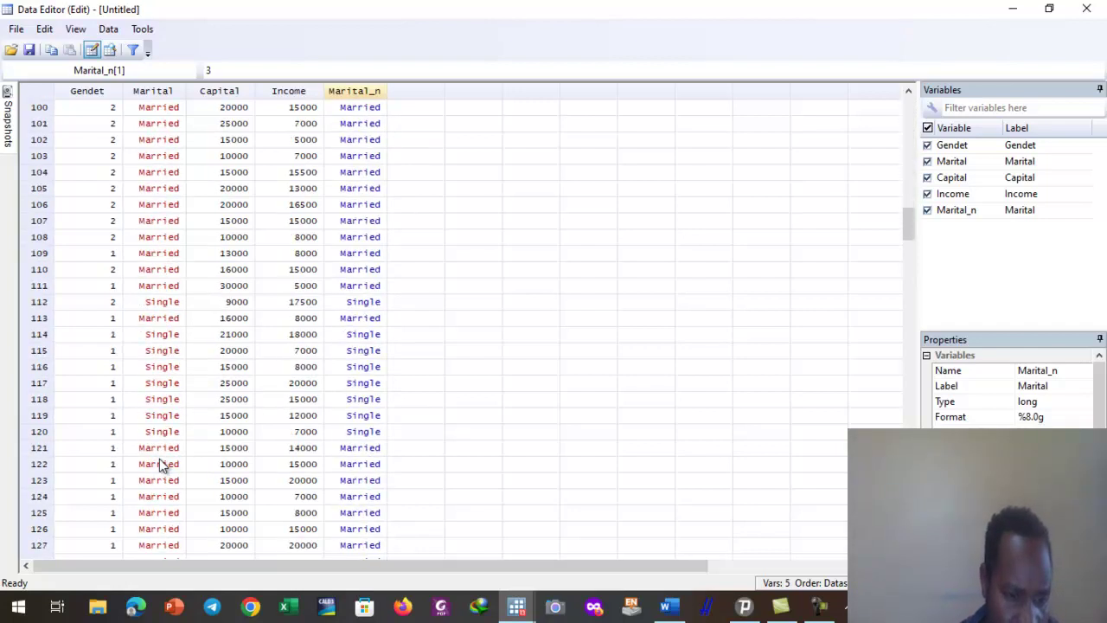
pyautogui.scroll(-20, 160, 466)
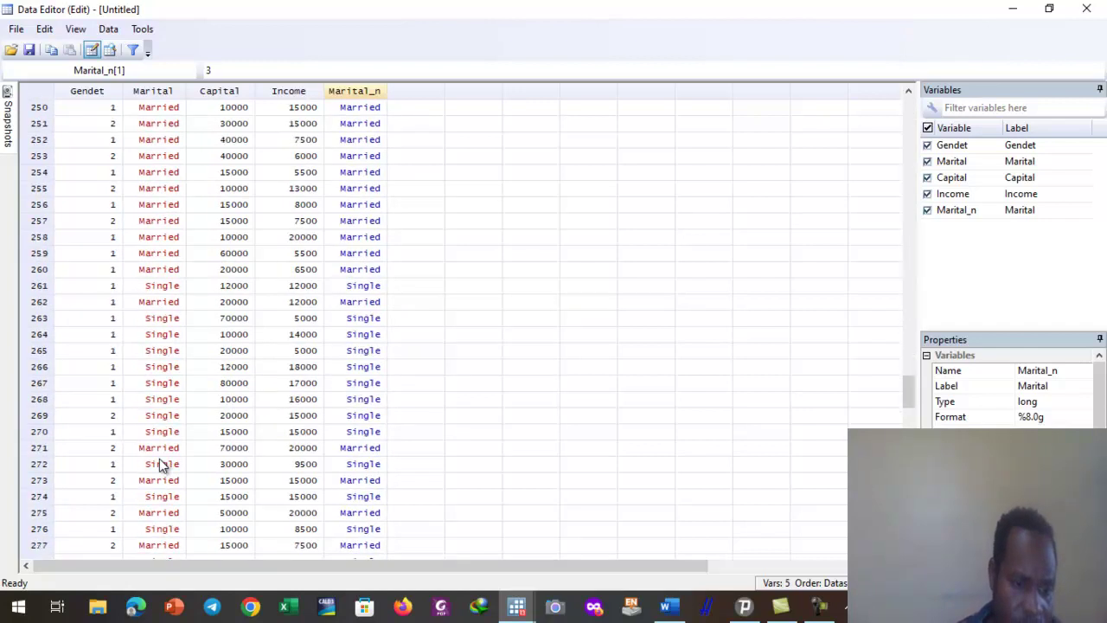
pyautogui.scroll(4, 160, 465)
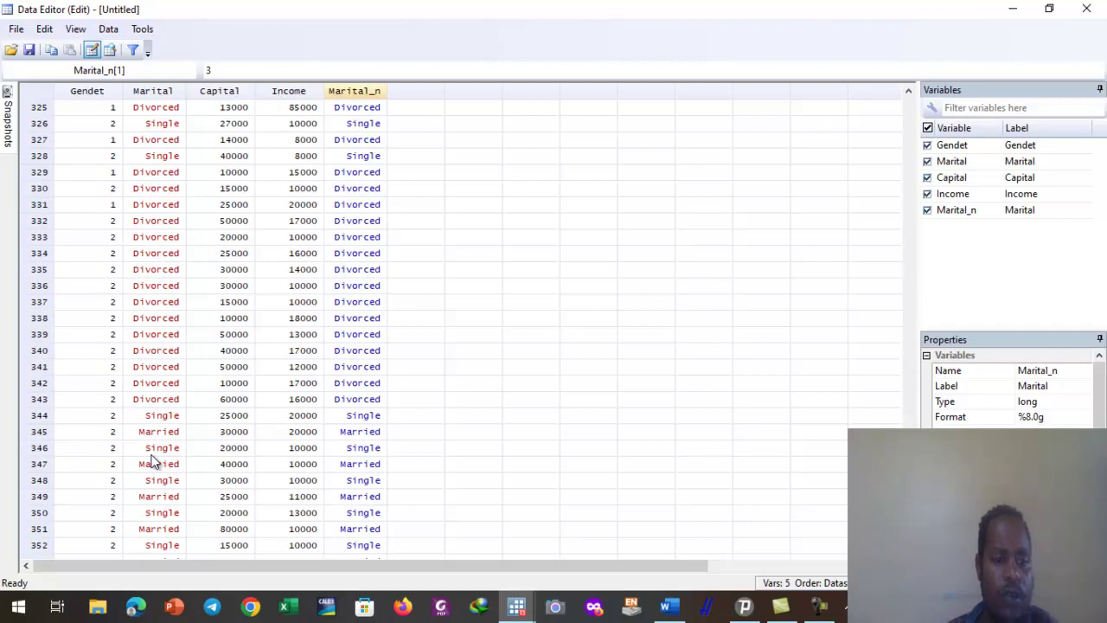
pyautogui.scroll(-14, 152, 462)
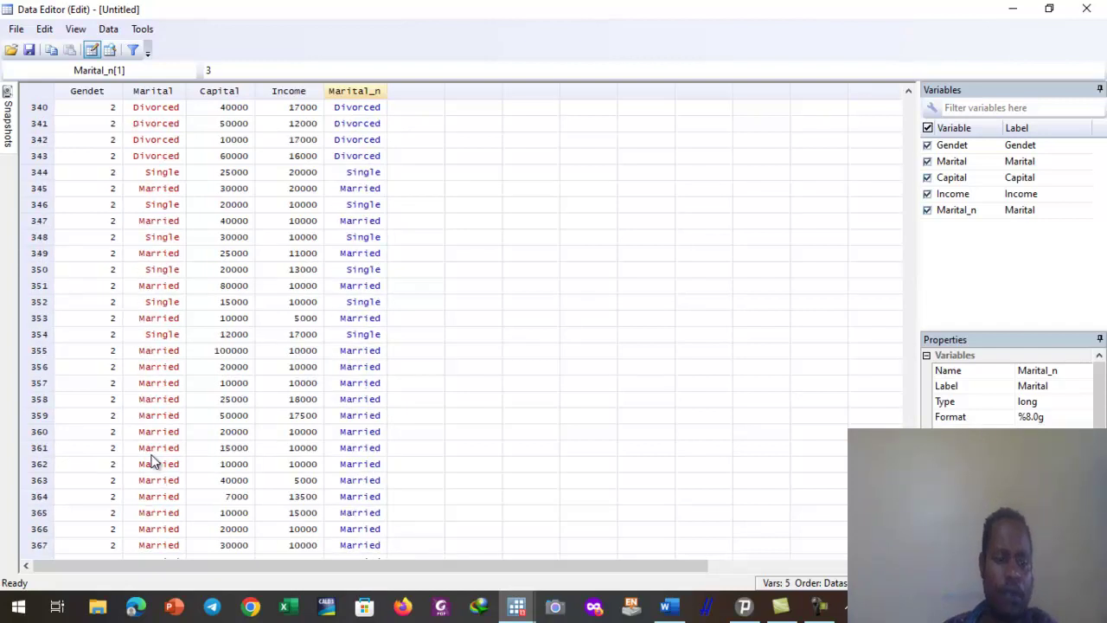
pyautogui.scroll(16, 151, 462)
pyautogui.scroll(20, 151, 463)
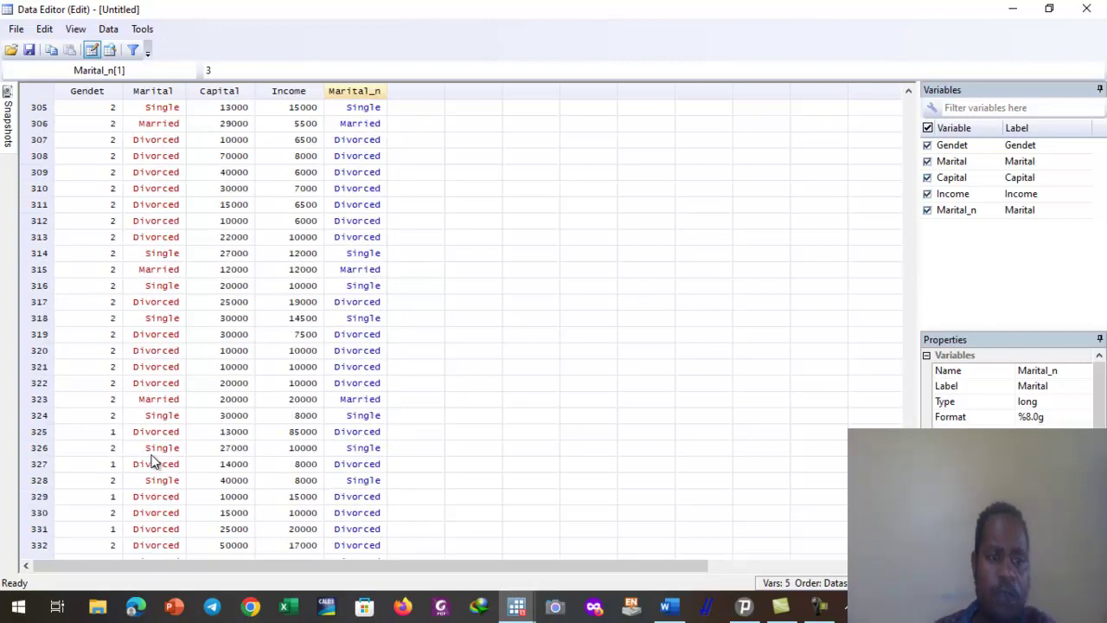
pyautogui.scroll(20, 152, 463)
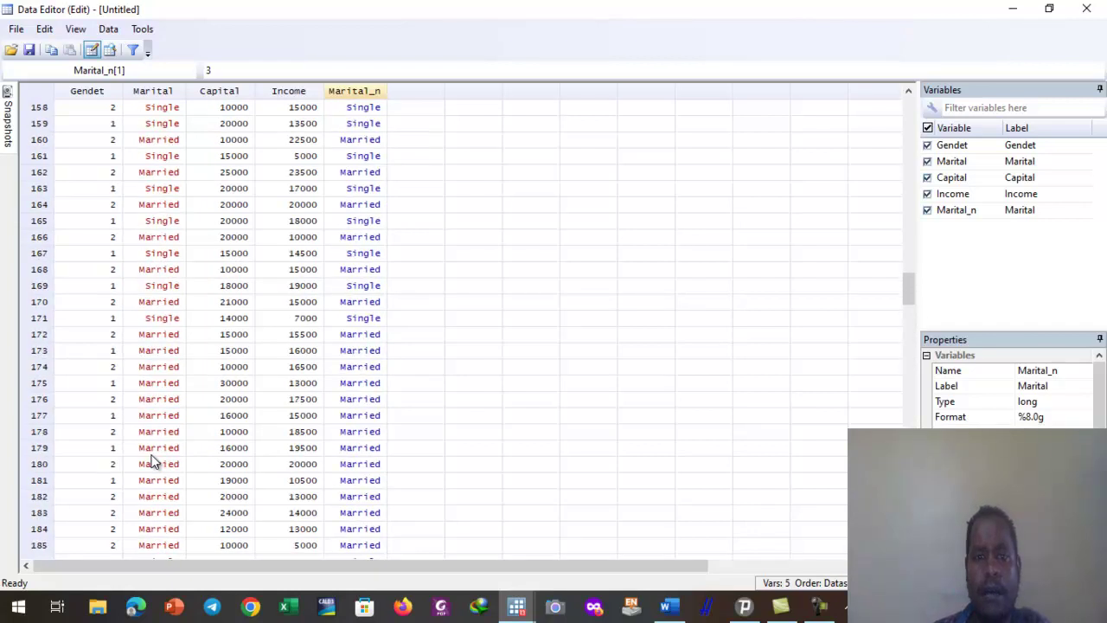
pyautogui.scroll(15, 151, 462)
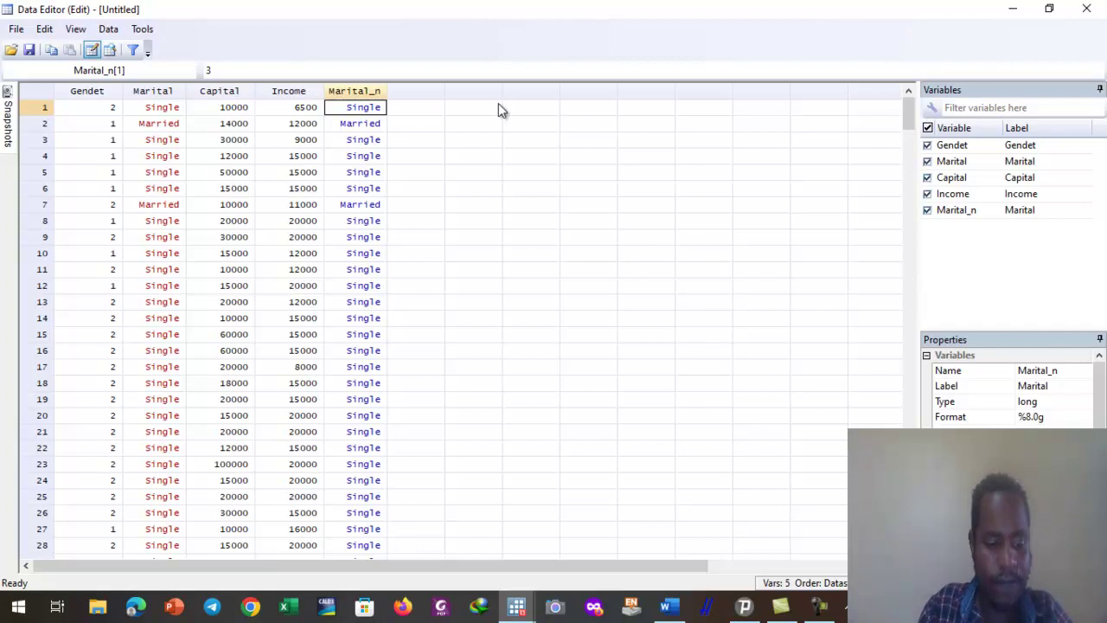
# Enter 1 for Marital_n in the first observation and 2 in the second, leaving the third observation's value as it is.
pyautogui.write('1')
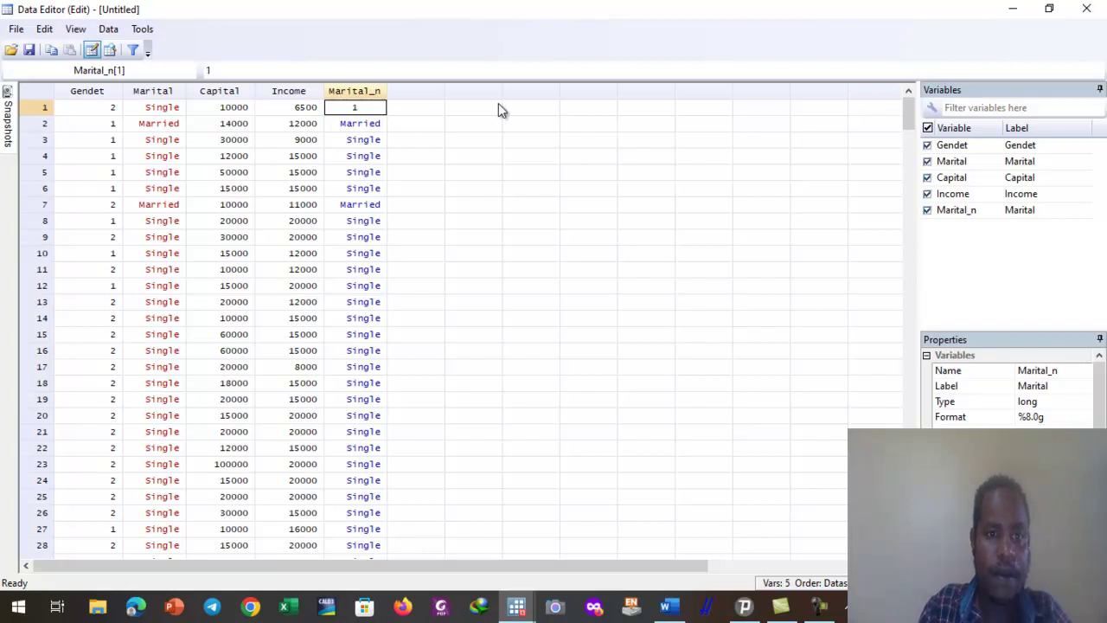
pyautogui.press('Return')
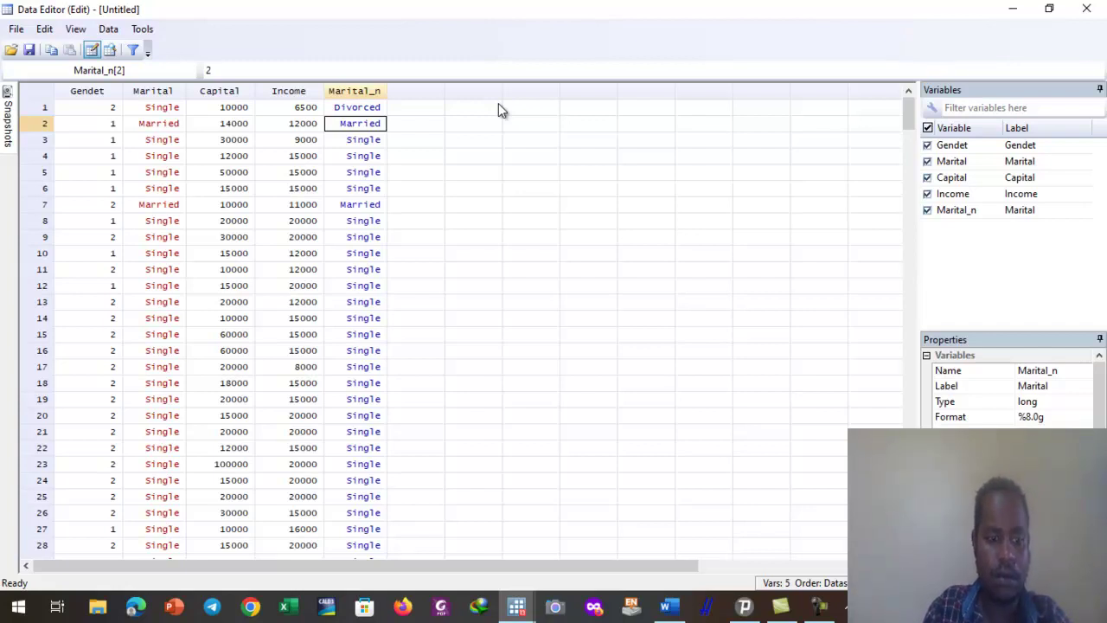
pyautogui.write('2')
pyautogui.press('Return')
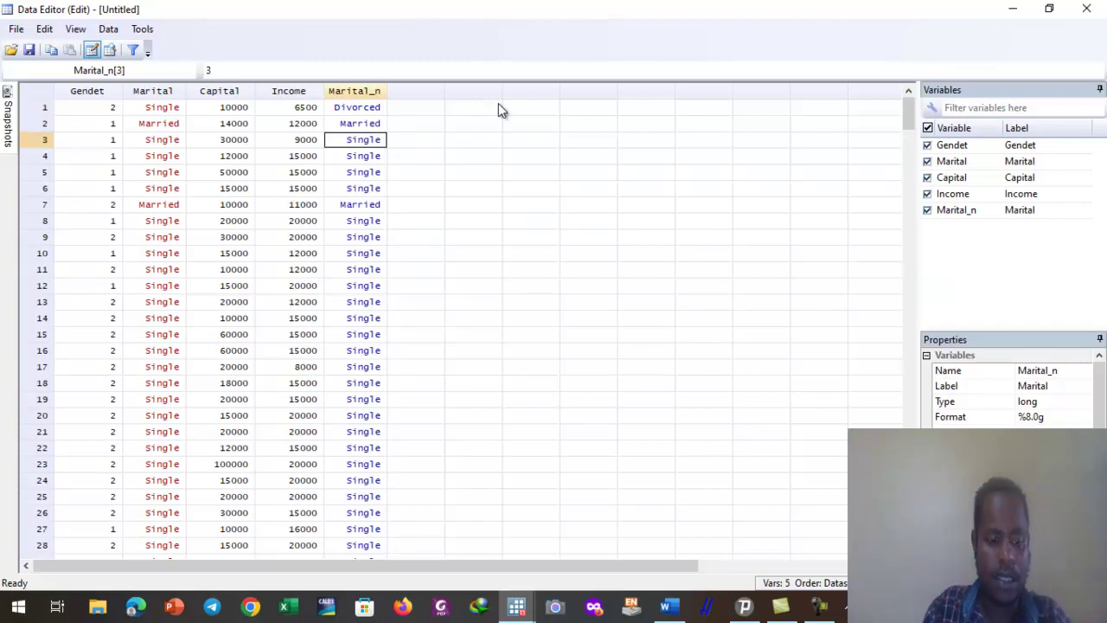
pyautogui.press('Return')
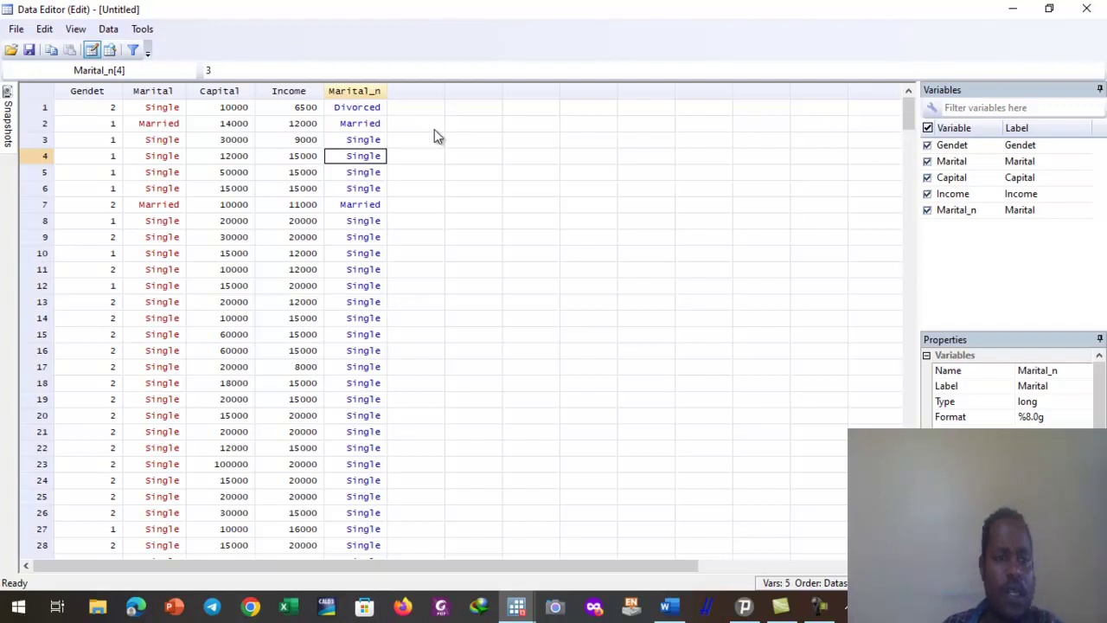
# From the main Stata window, define a value label named Gendet with 1 as "Male" and 2 as "Female".
pyautogui.click(104, 108)
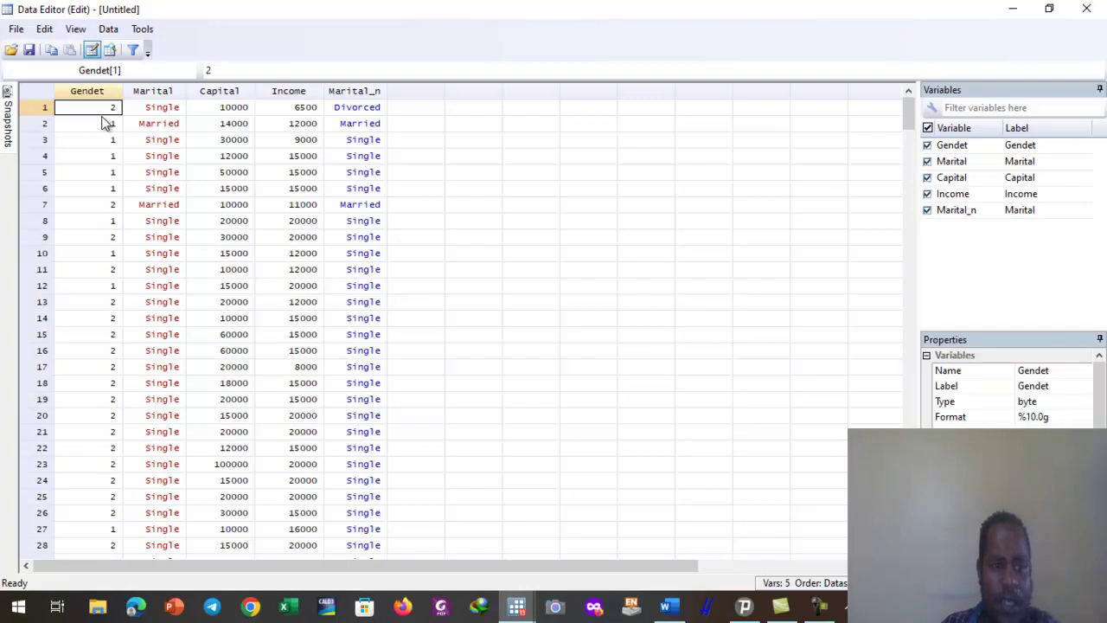
pyautogui.click(523, 609)
pyautogui.click(455, 568)
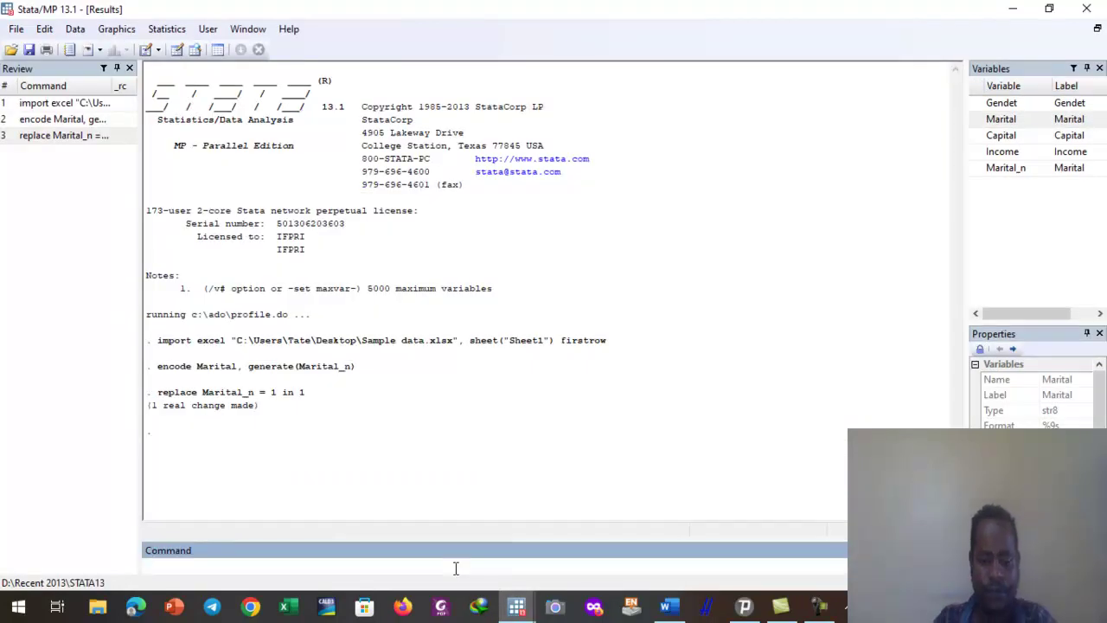
pyautogui.write('lab')
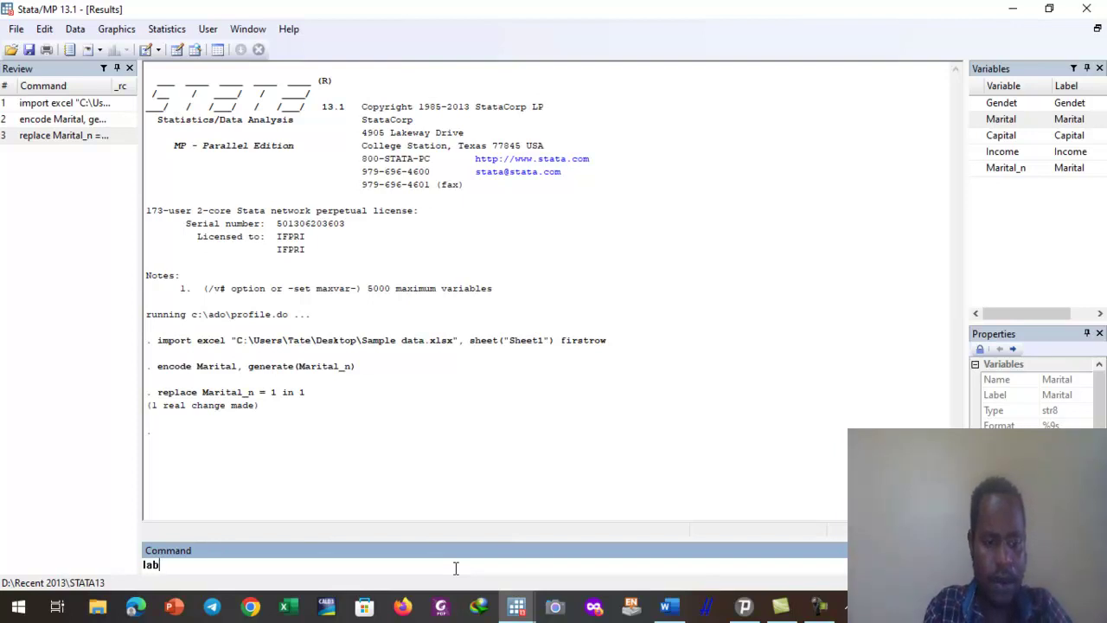
pyautogui.write('el d')
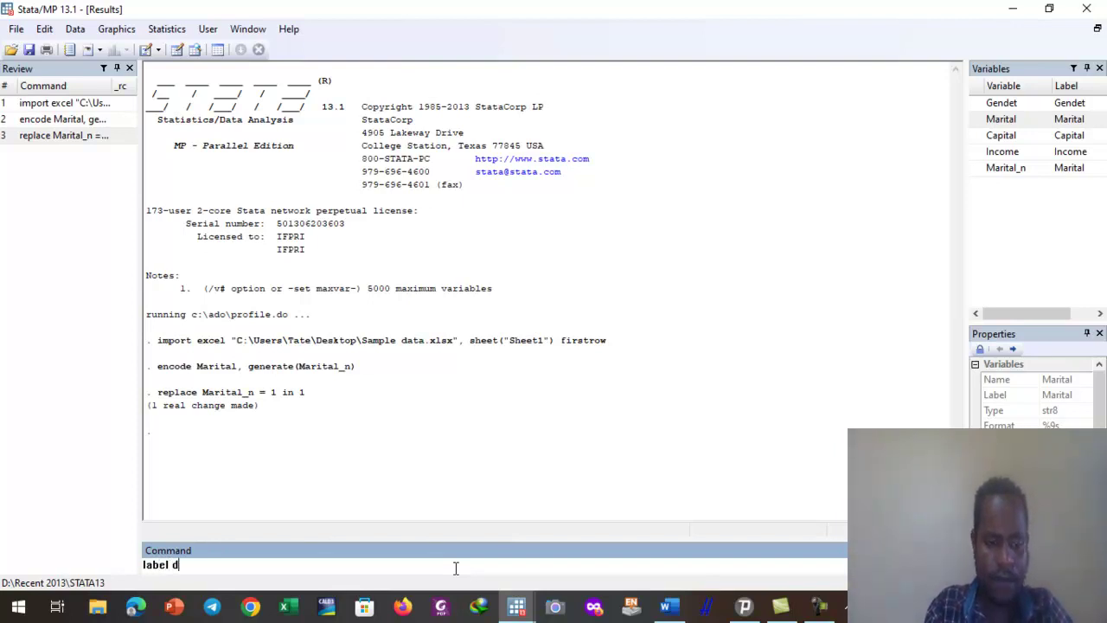
pyautogui.write('efine')
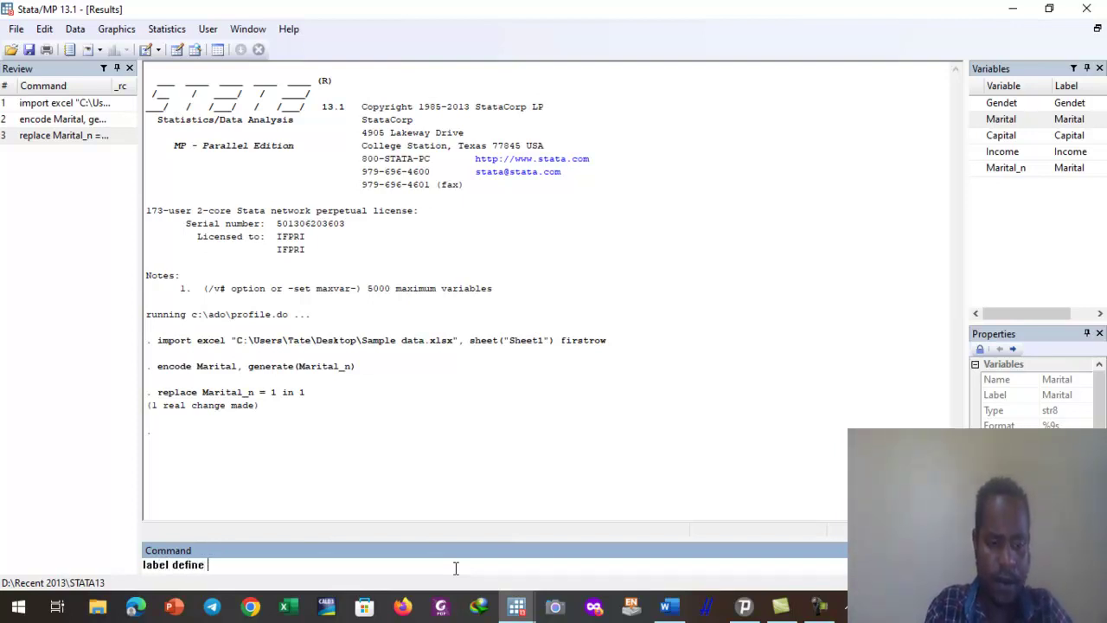
pyautogui.click(1018, 103)
pyautogui.click(288, 564)
pyautogui.write('1"')
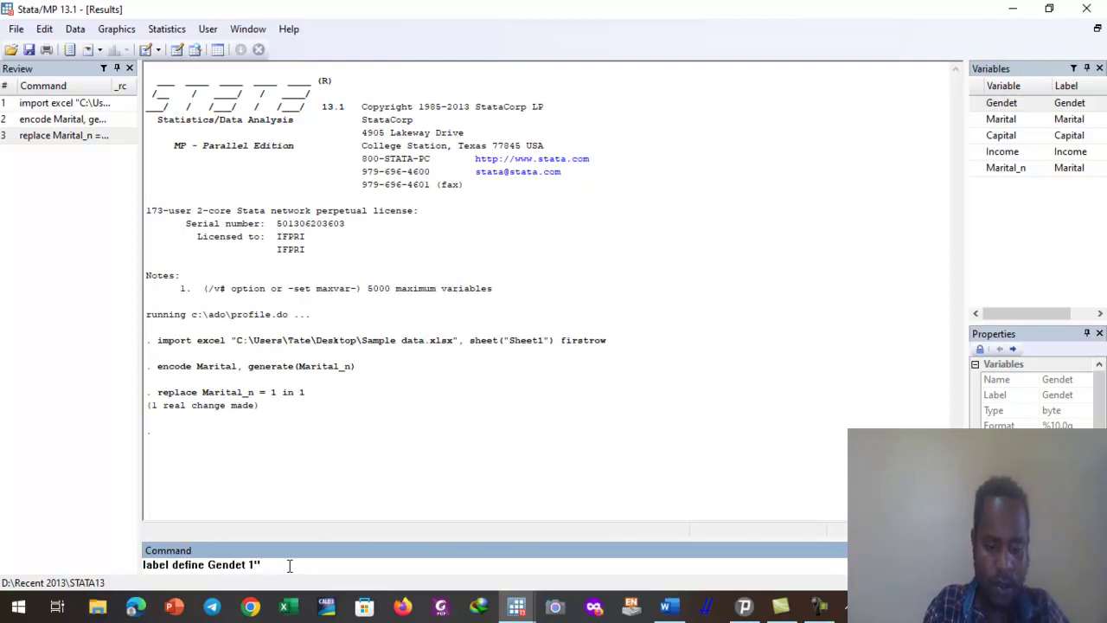
pyautogui.write('Male" 2"Female"')
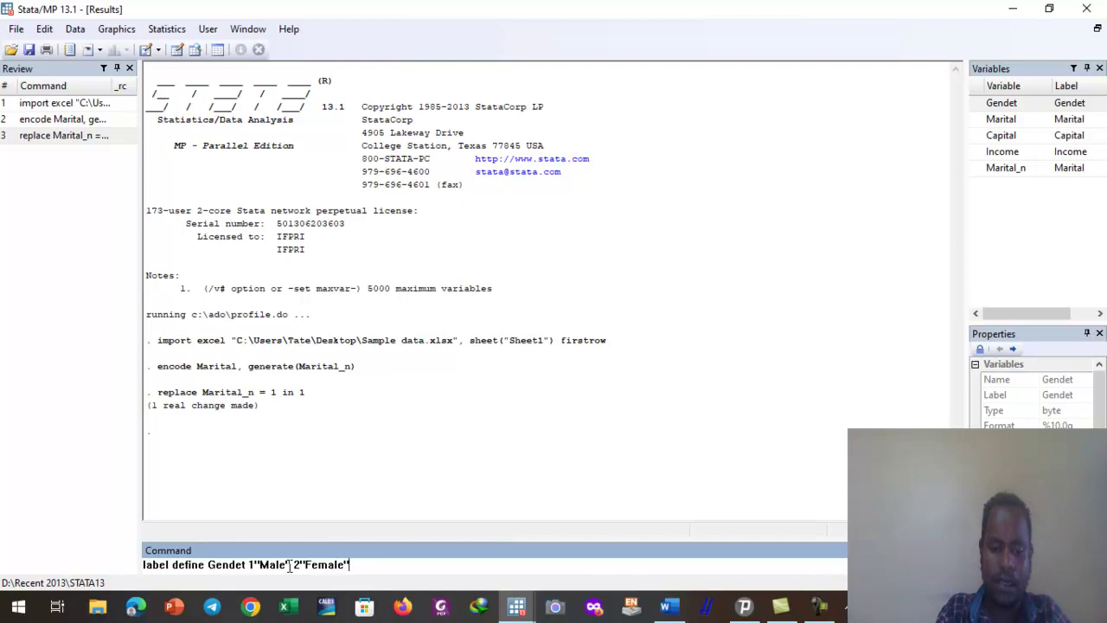
pyautogui.press('Return')
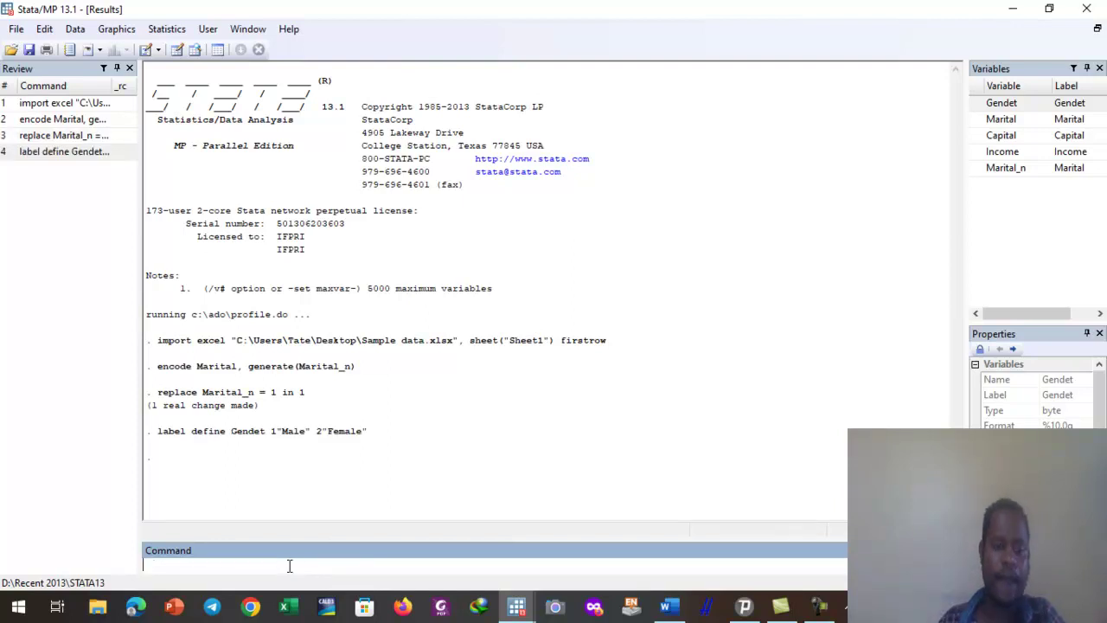
# Check how the Gendet values are displayed in the Data Editor, and return to the main Stata window.
pyautogui.click(177, 52)
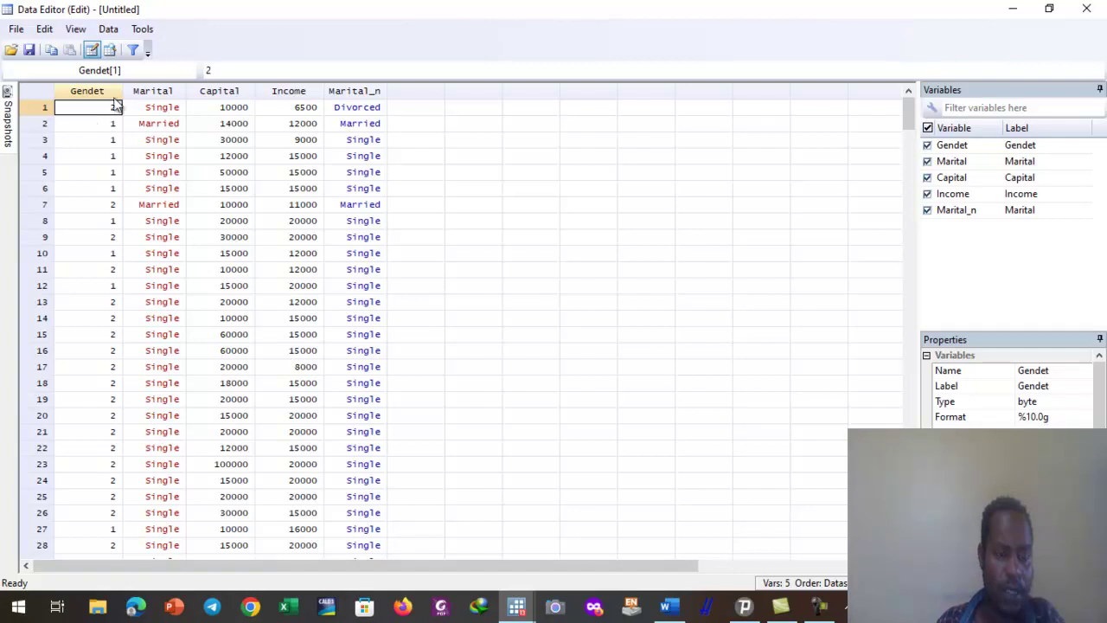
pyautogui.moveTo(516, 605)
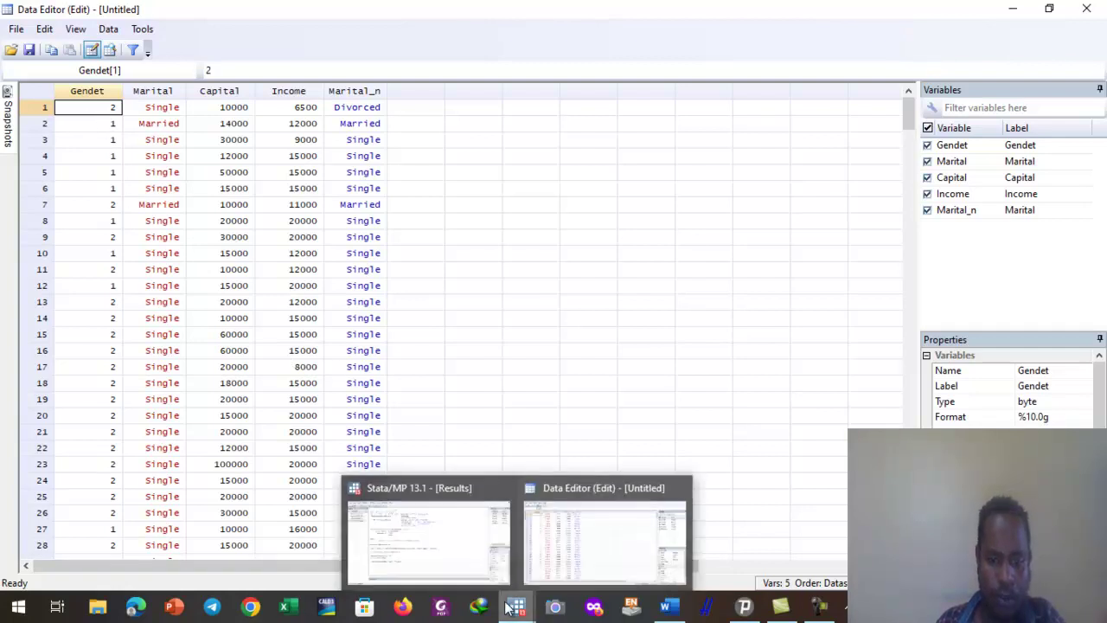
pyautogui.click(433, 557)
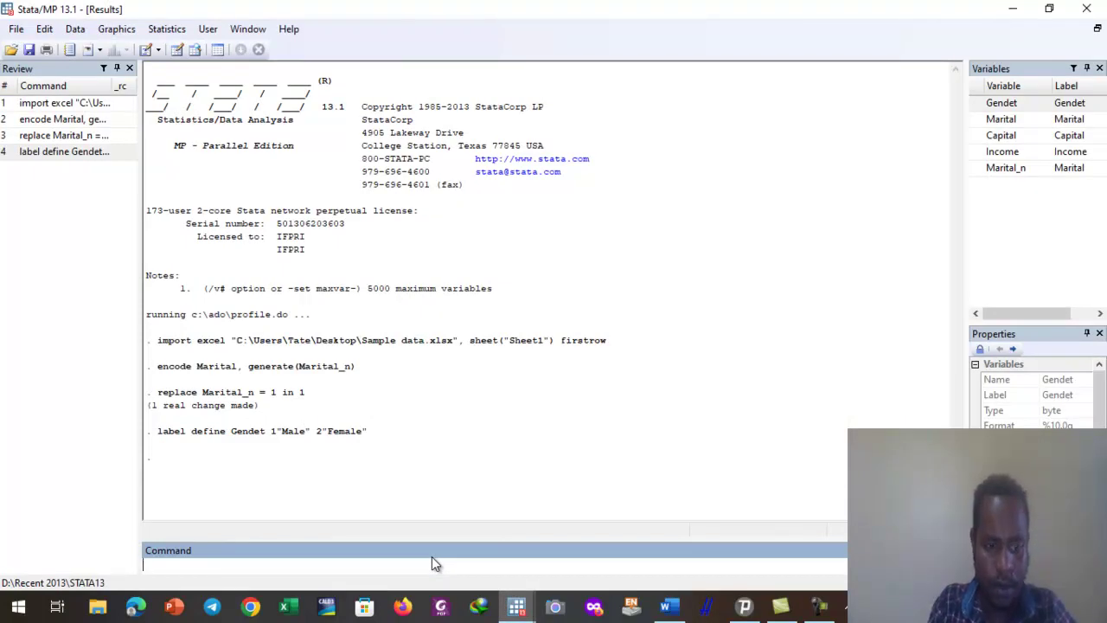
# Try to attach the Gendet value label to the Gendet variable with the command label vale Gendet Gendet.
pyautogui.write('label vale')
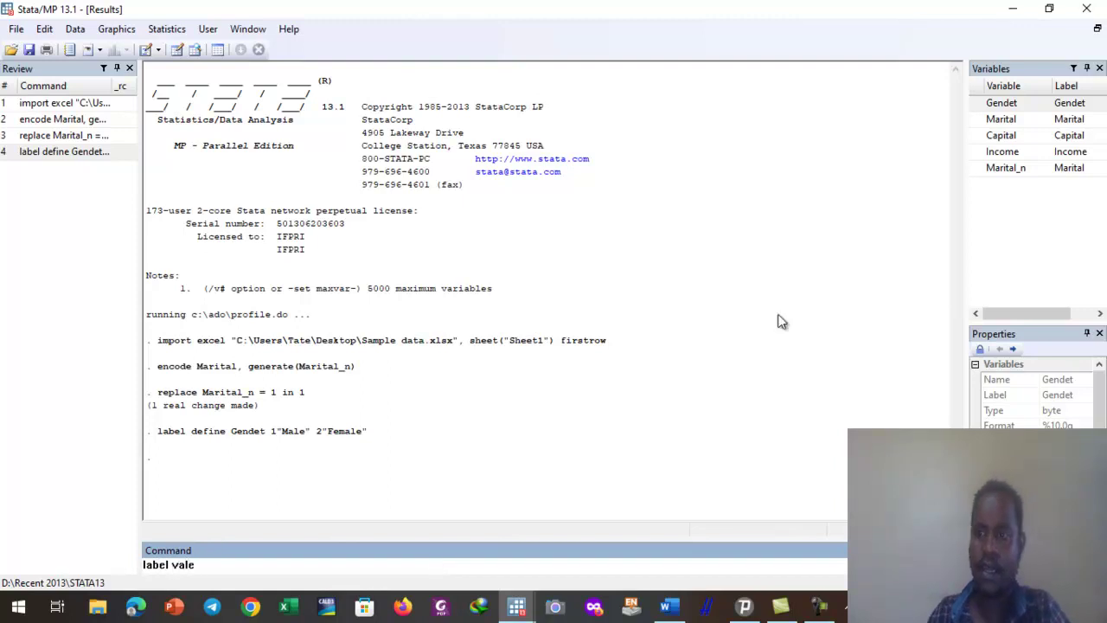
pyautogui.click(1001, 106)
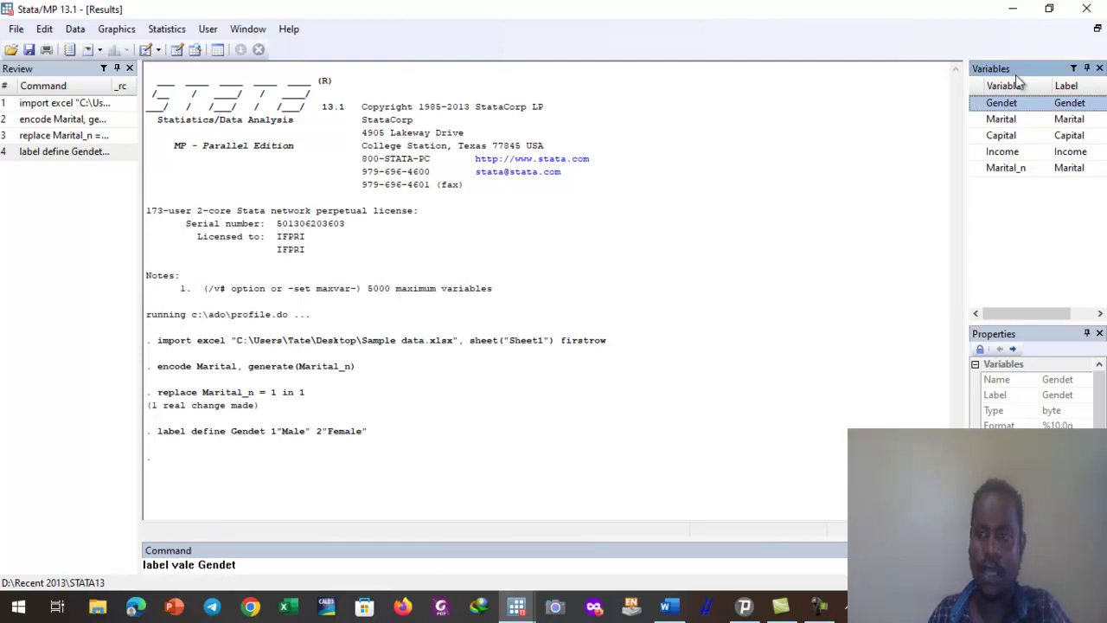
pyautogui.click(1001, 103)
pyautogui.click(303, 567)
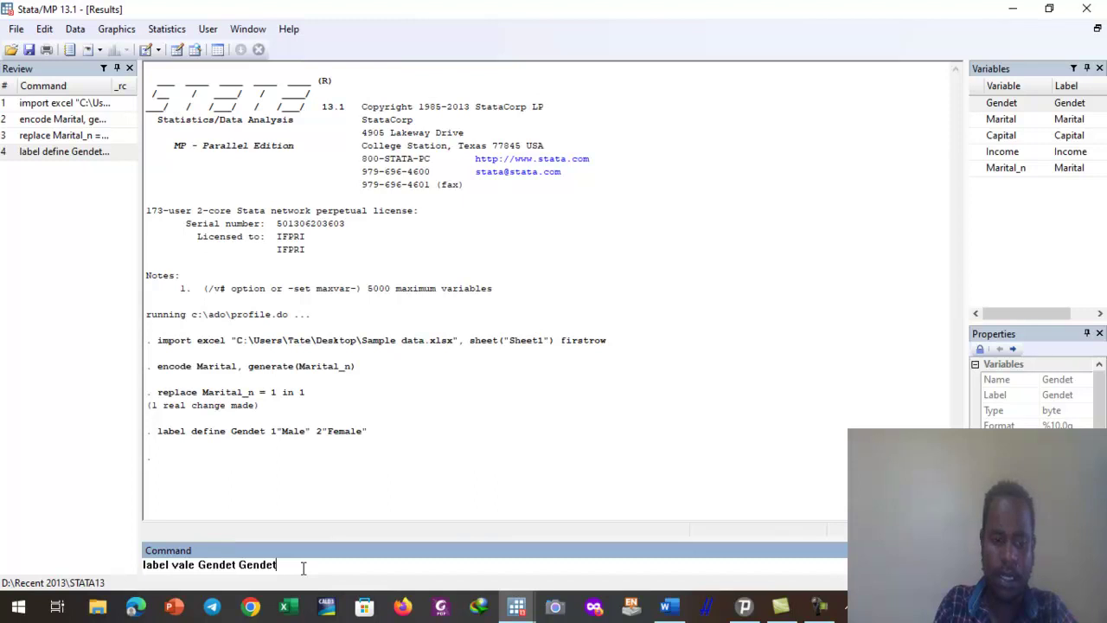
pyautogui.press('Return')
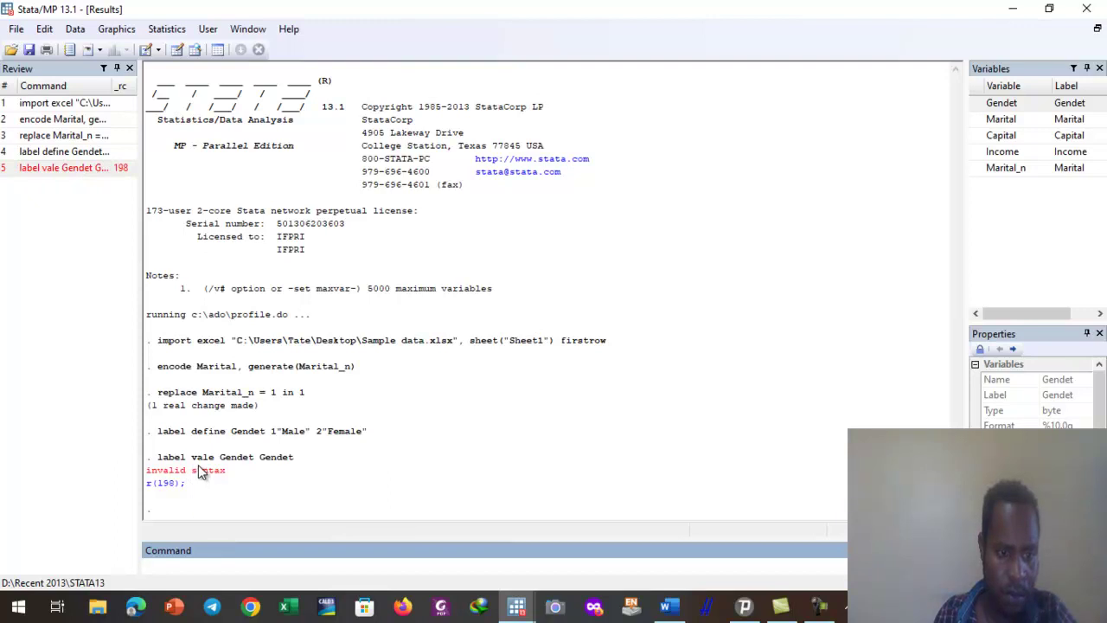
# Recall the last command, correct it to label value Gendet Gendet, run it, and open the dataset in the Data Editor.
pyautogui.click(63, 169)
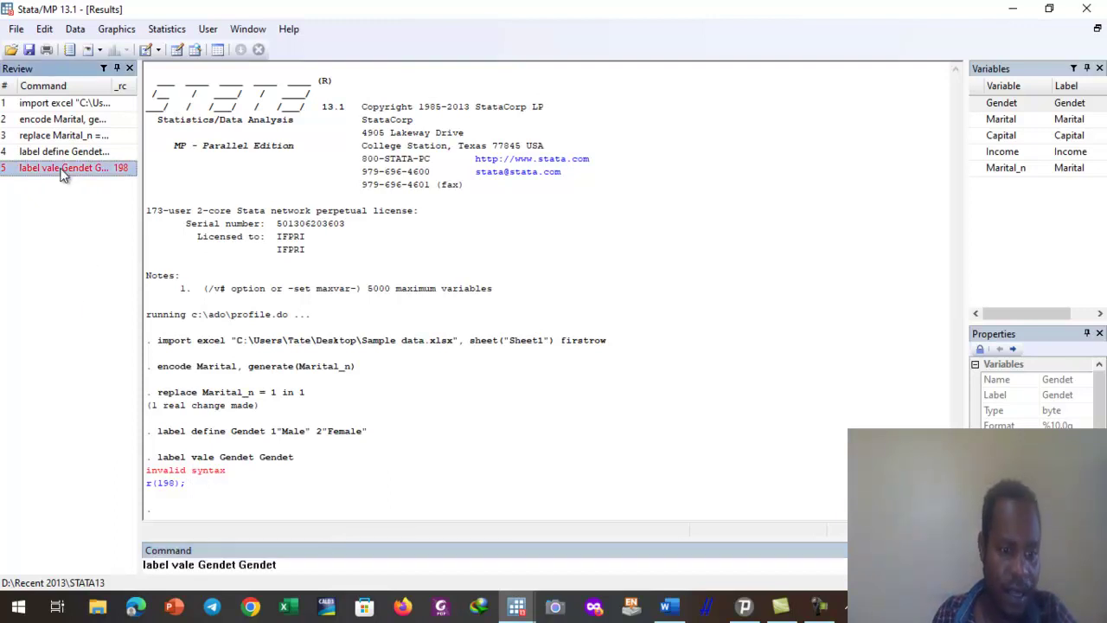
pyautogui.click(190, 564)
pyautogui.write('u')
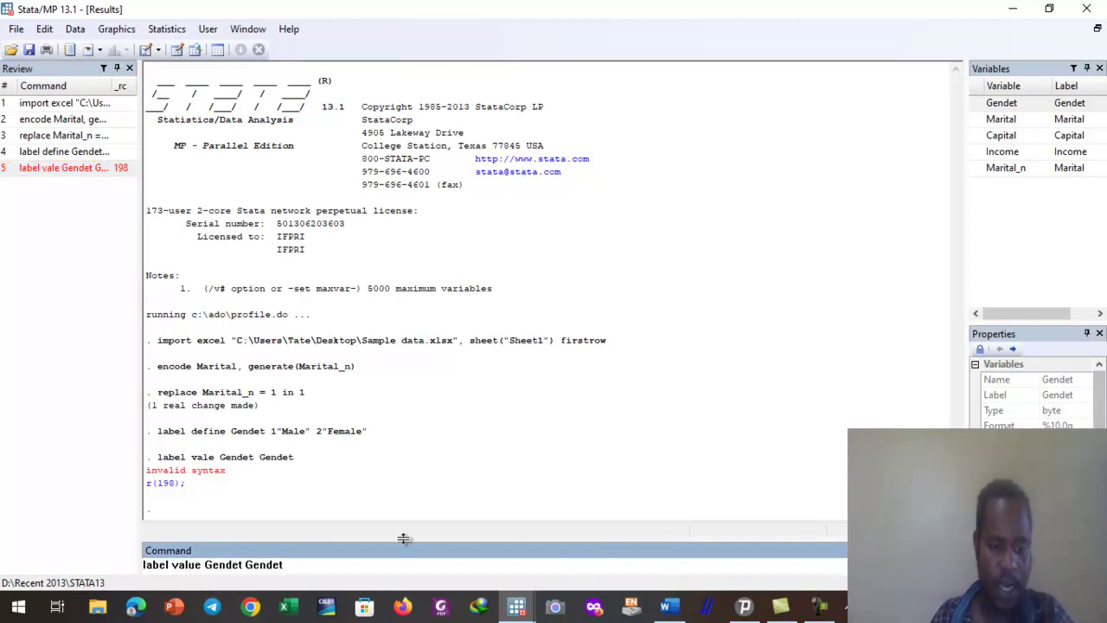
pyautogui.click(339, 563)
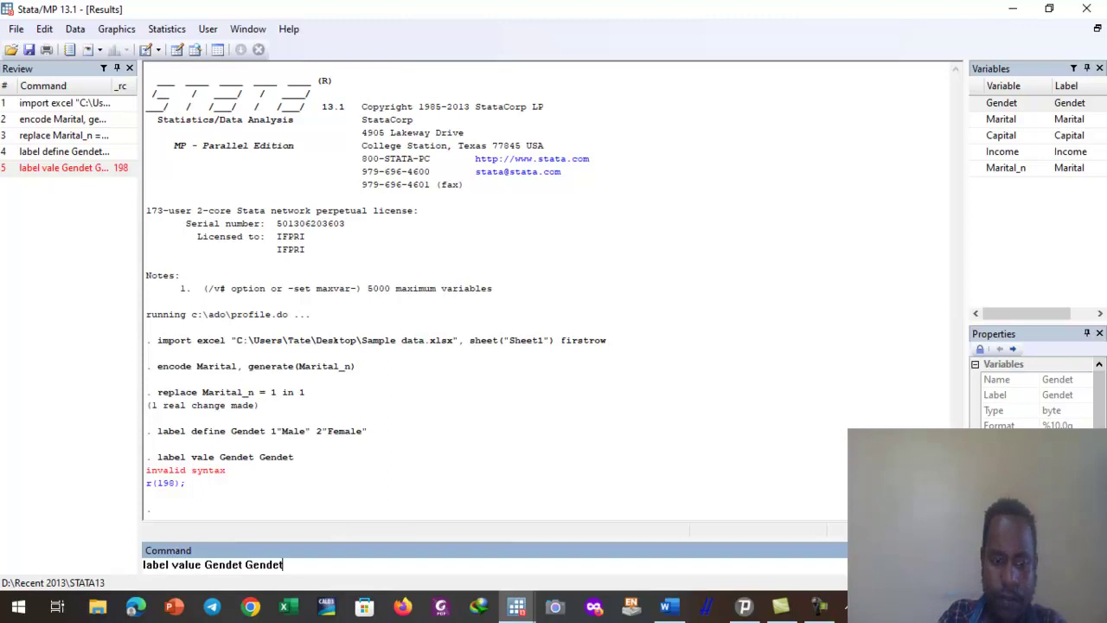
pyautogui.press('Return')
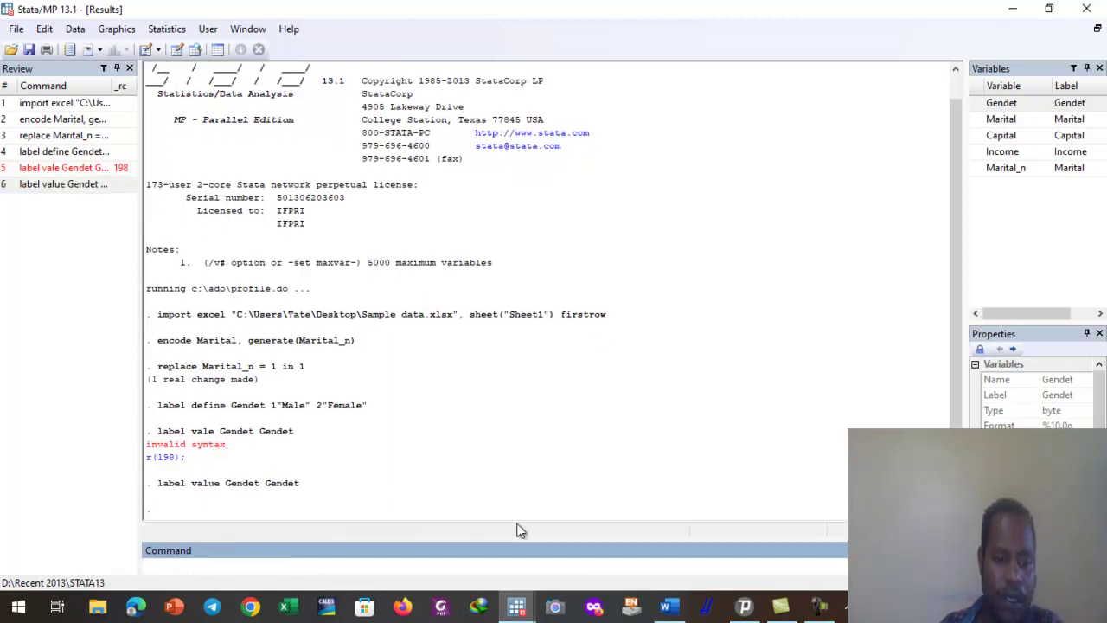
pyautogui.click(176, 52)
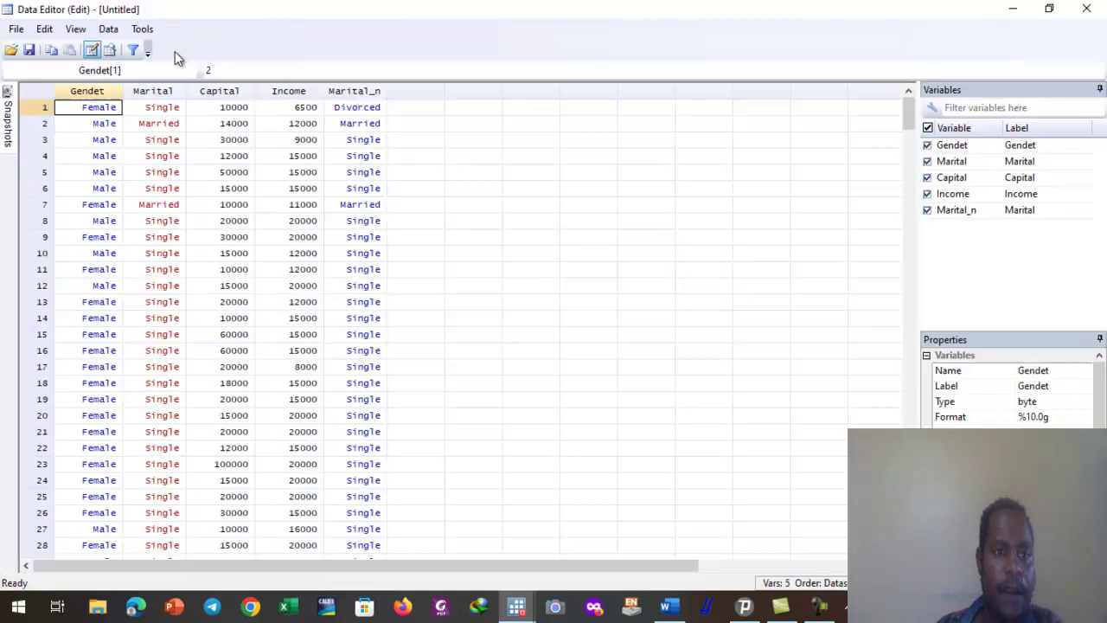